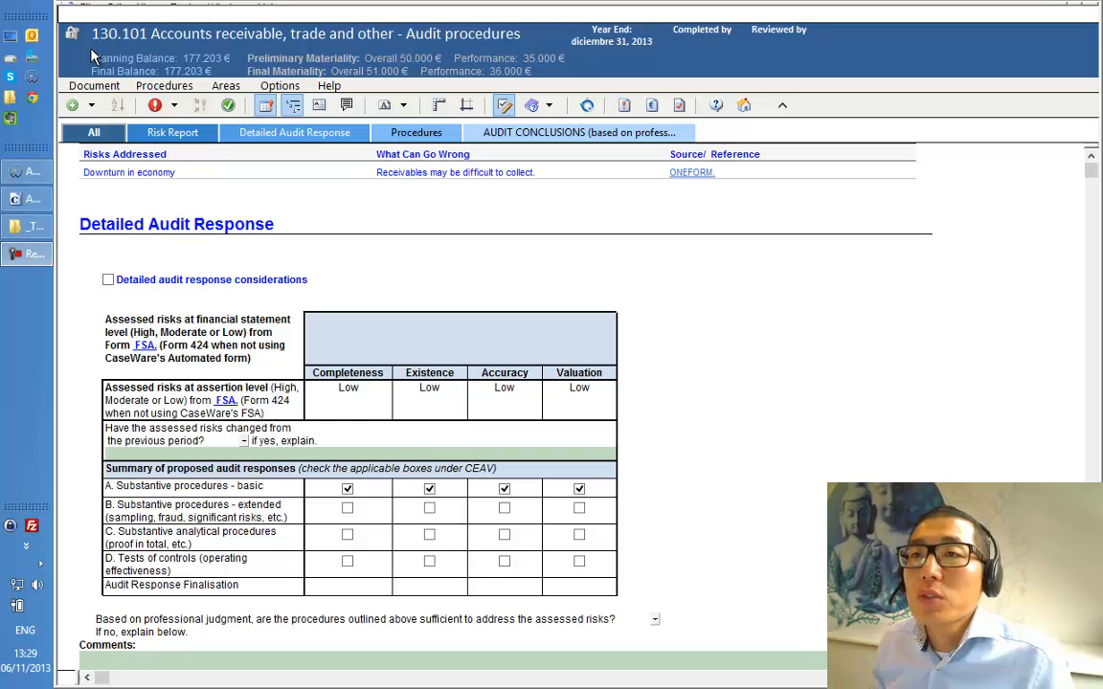
# Open the "Downturn in economy" risk to examine its details, then close it without changes.
pyautogui.click(151, 60)
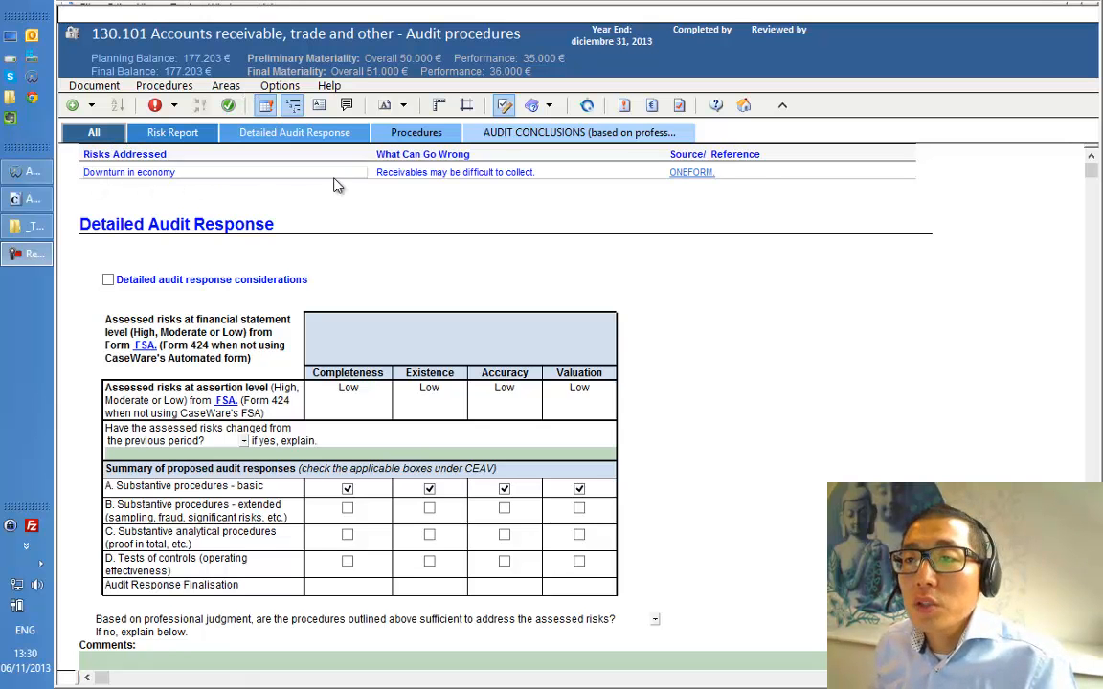
pyautogui.doubleClick(116, 174)
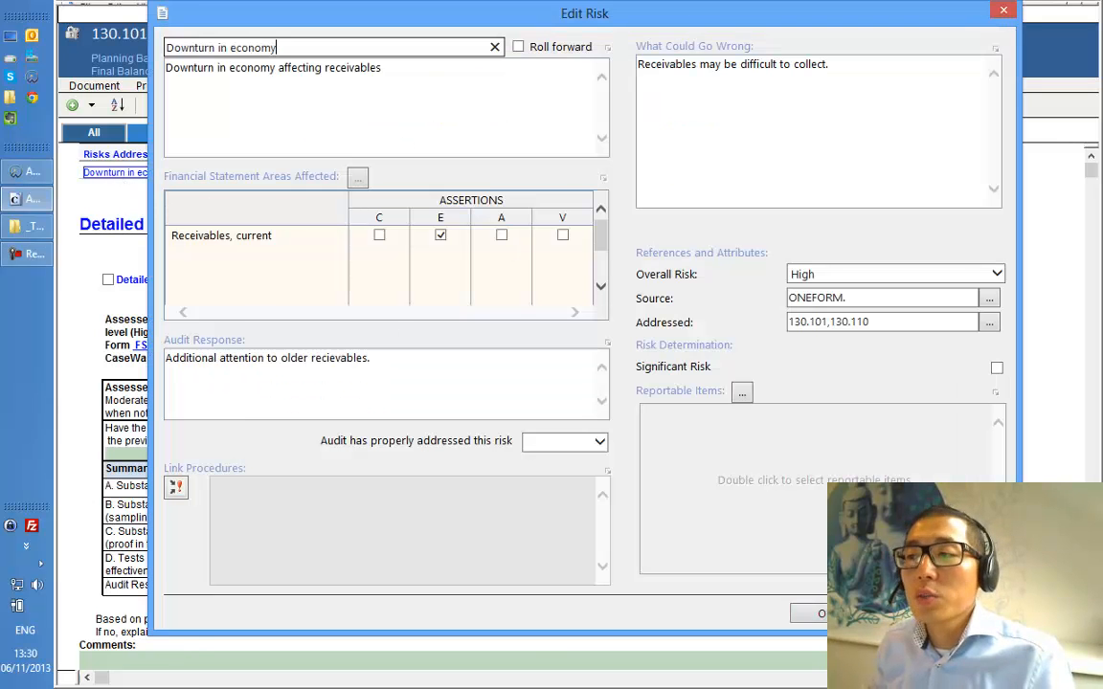
pyautogui.click(899, 613)
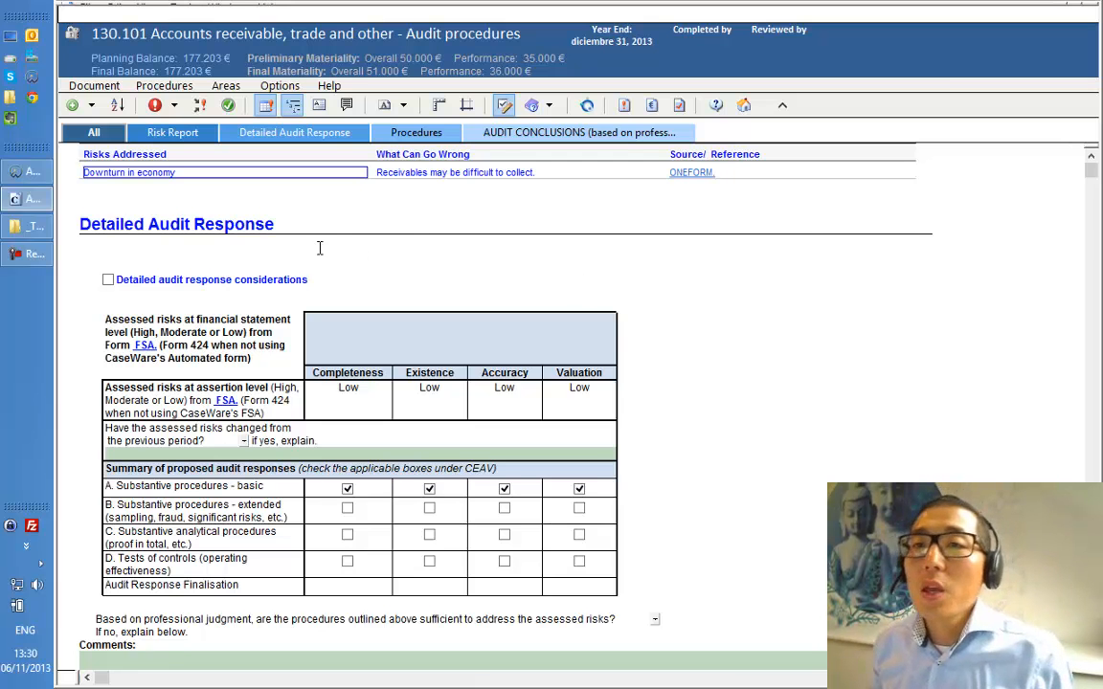
# Examine the basic substantive procedures of the accounts receivable work program, through to the audit conclusions.
pyautogui.click(767, 509)
pyautogui.scroll(-10, 767, 509)
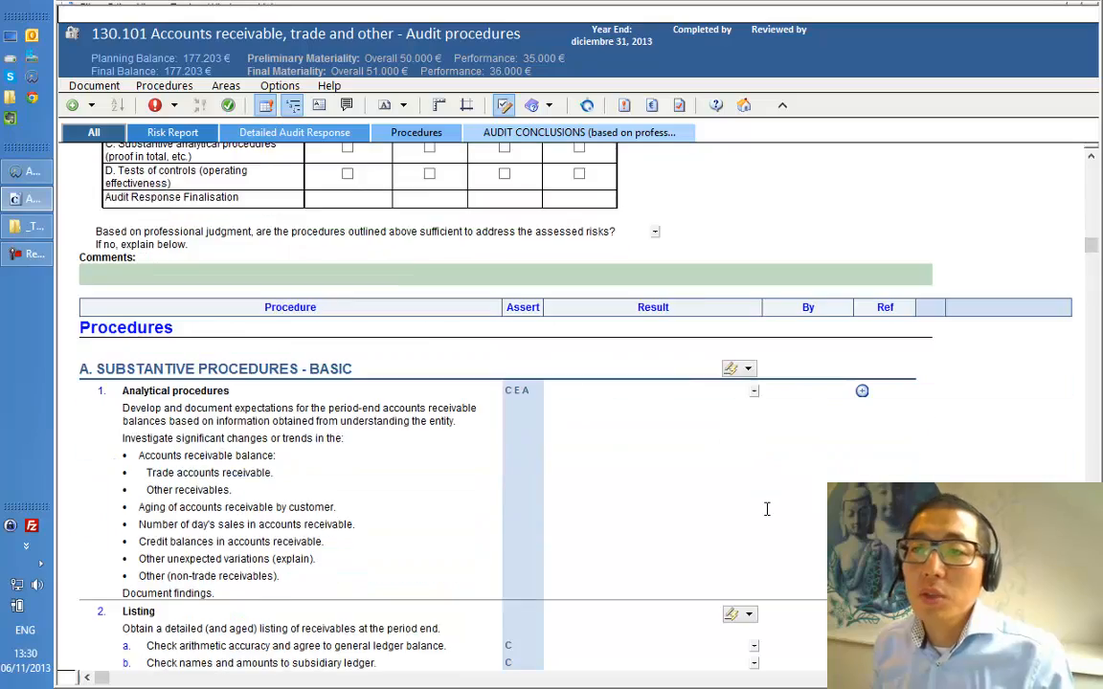
pyautogui.scroll(-2, 767, 510)
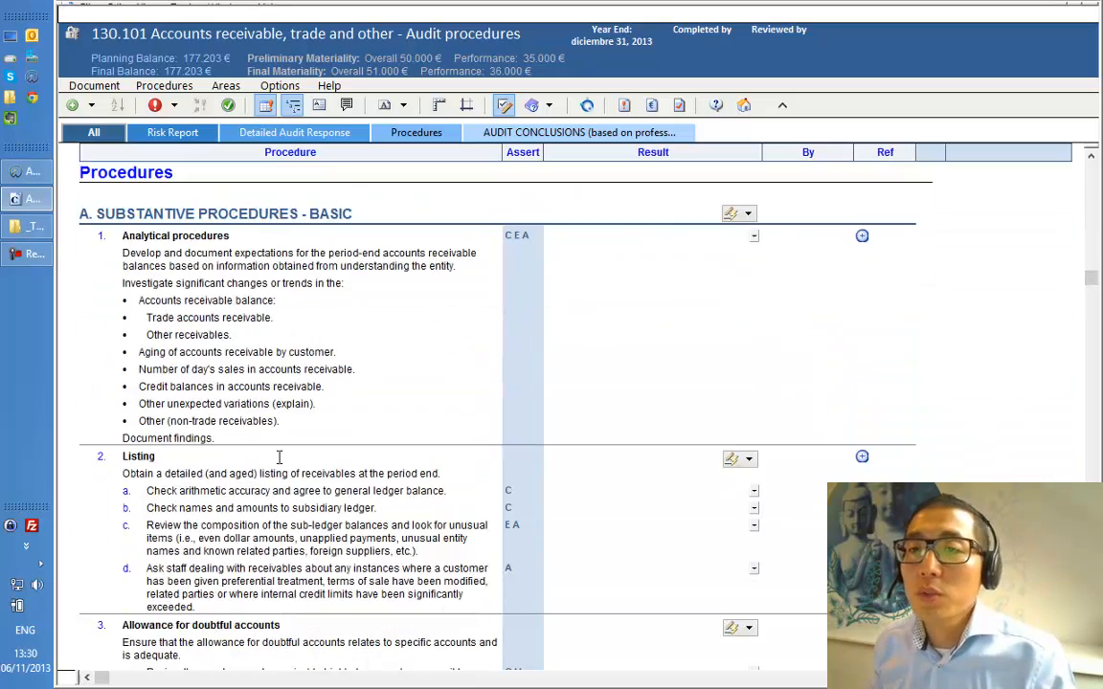
pyautogui.scroll(-1, 278, 458)
pyautogui.scroll(-8, 278, 458)
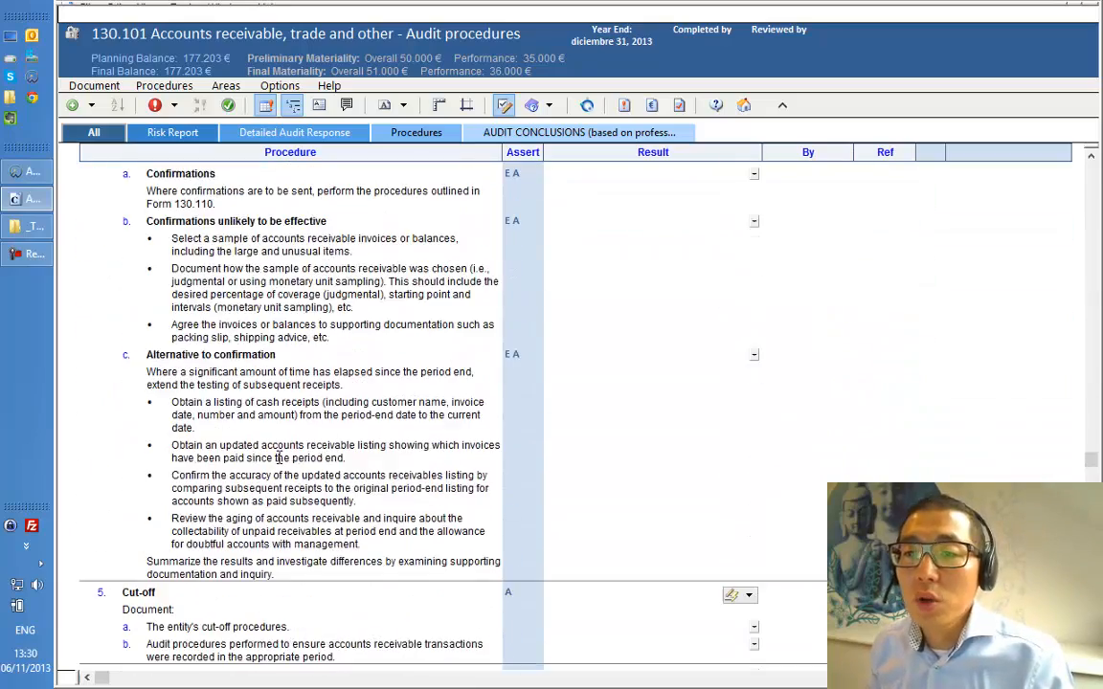
pyautogui.scroll(-8, 277, 457)
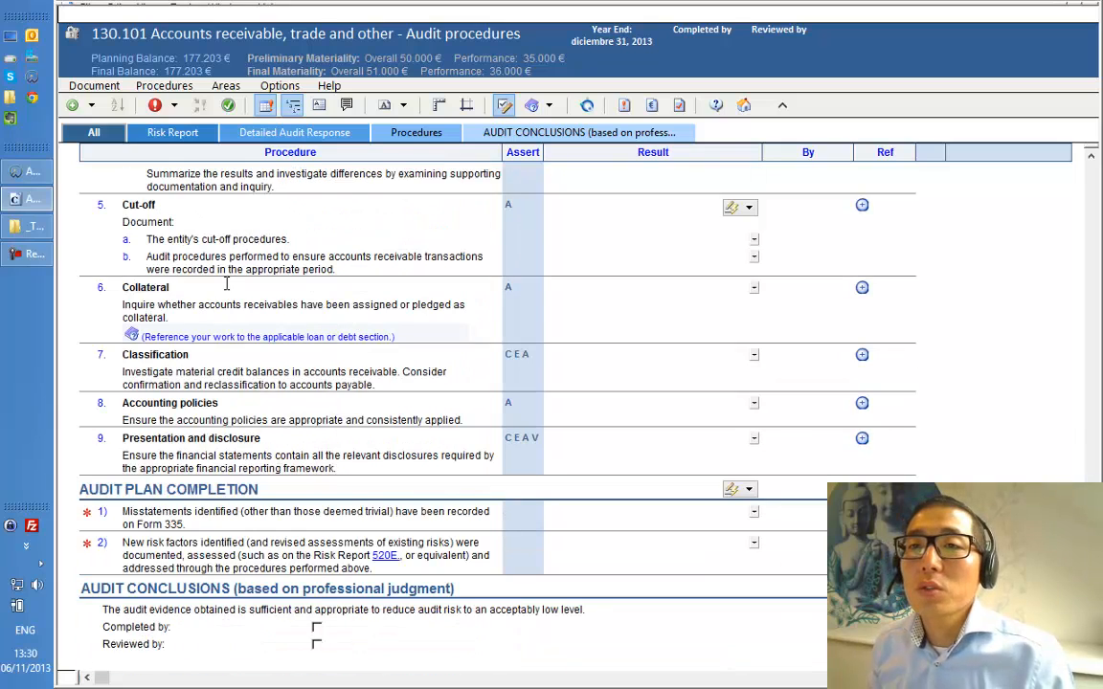
pyautogui.scroll(5, 306, 398)
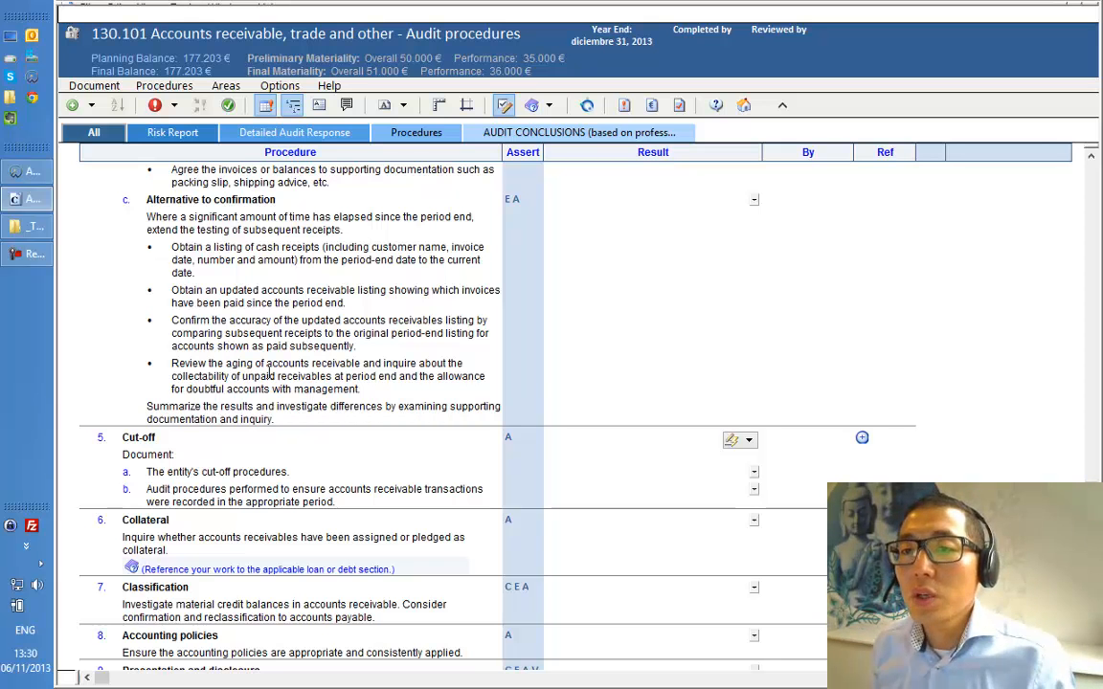
# Turn on Review Deleted Procedures and examine who deleted the procedures below Collateral.
pyautogui.click(163, 85)
pyautogui.click(192, 128)
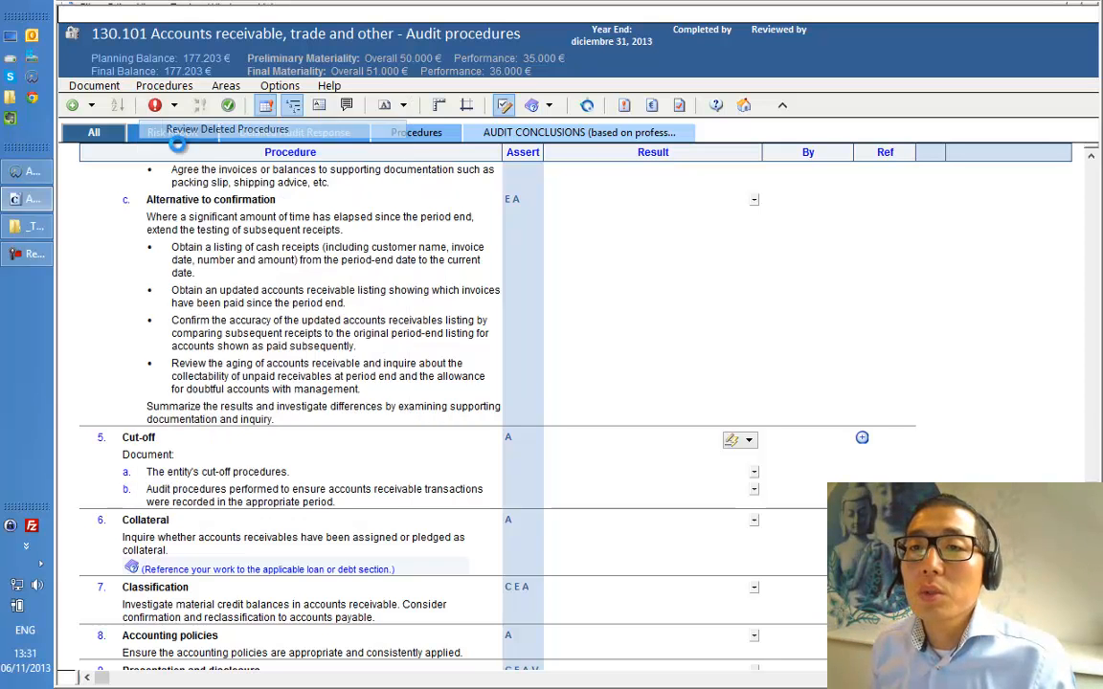
pyautogui.scroll(-2, 290, 517)
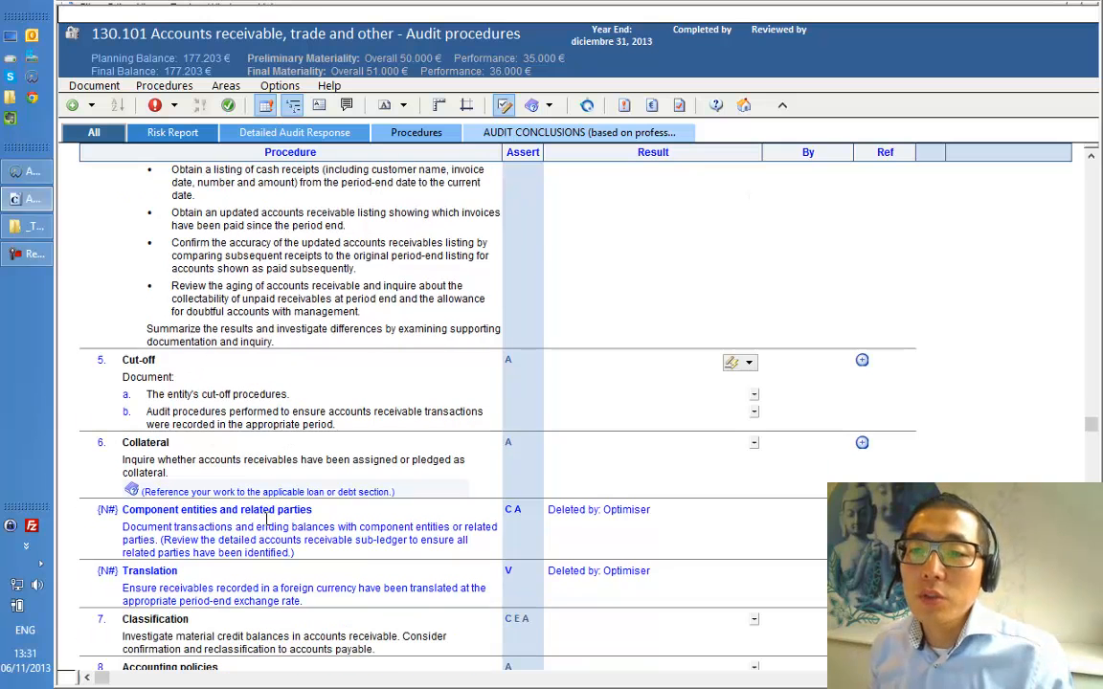
pyautogui.moveTo(618, 515)
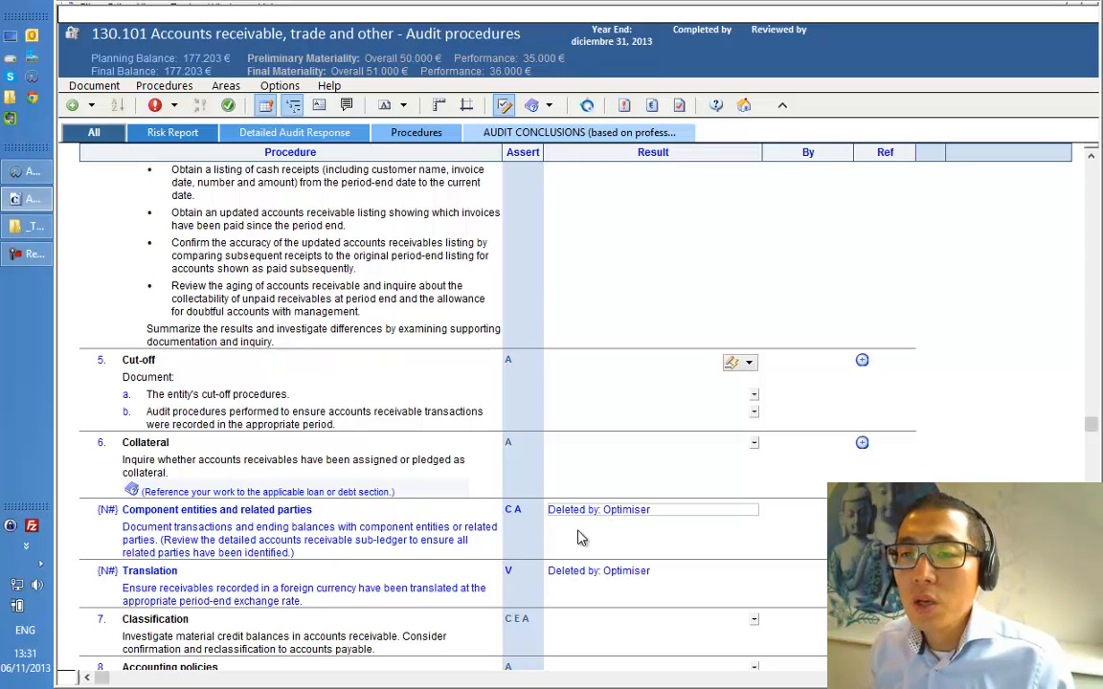
# Delete the whole Cut-off procedure, number 5, and confirm the deletion.
pyautogui.rightClick(184, 391)
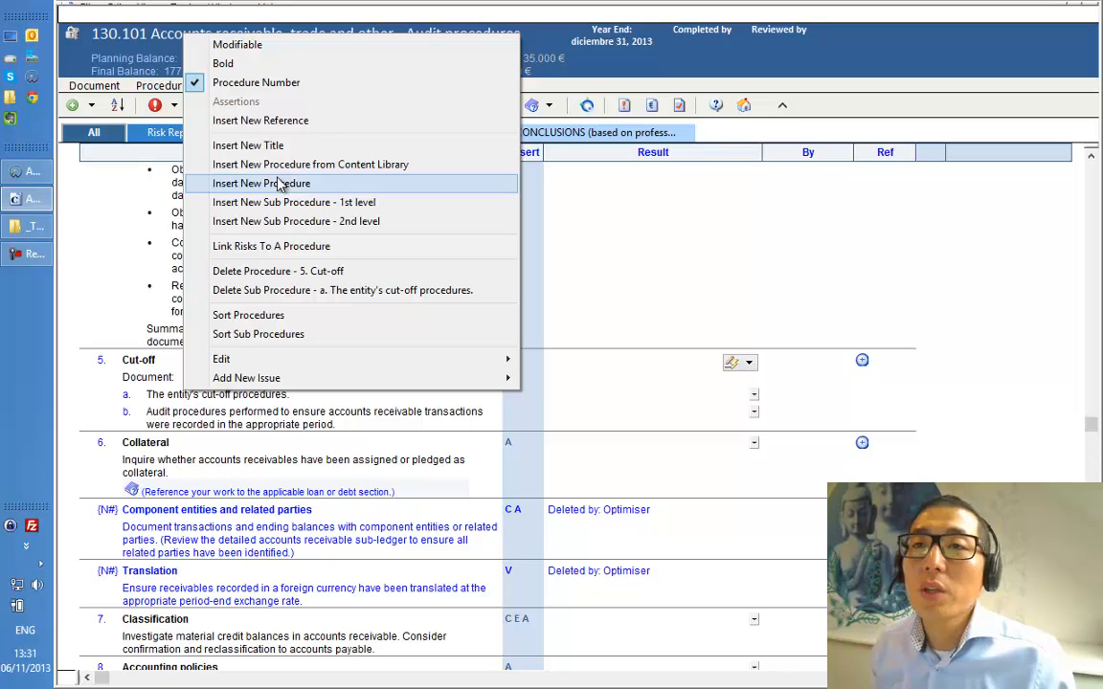
pyautogui.click(247, 271)
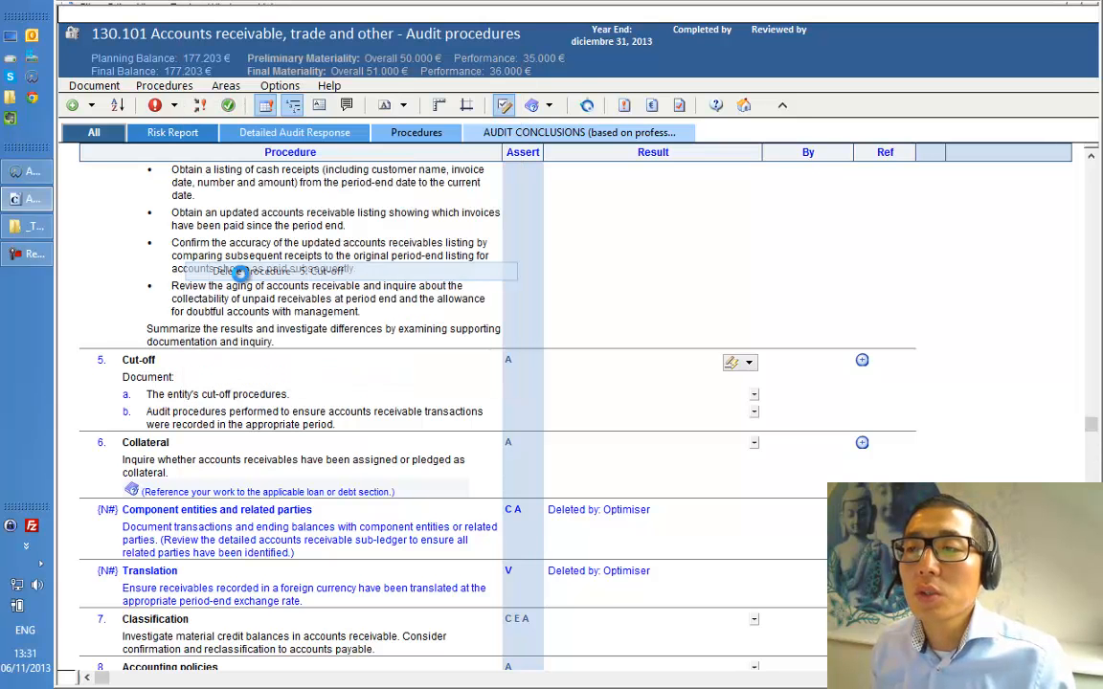
pyautogui.click(653, 407)
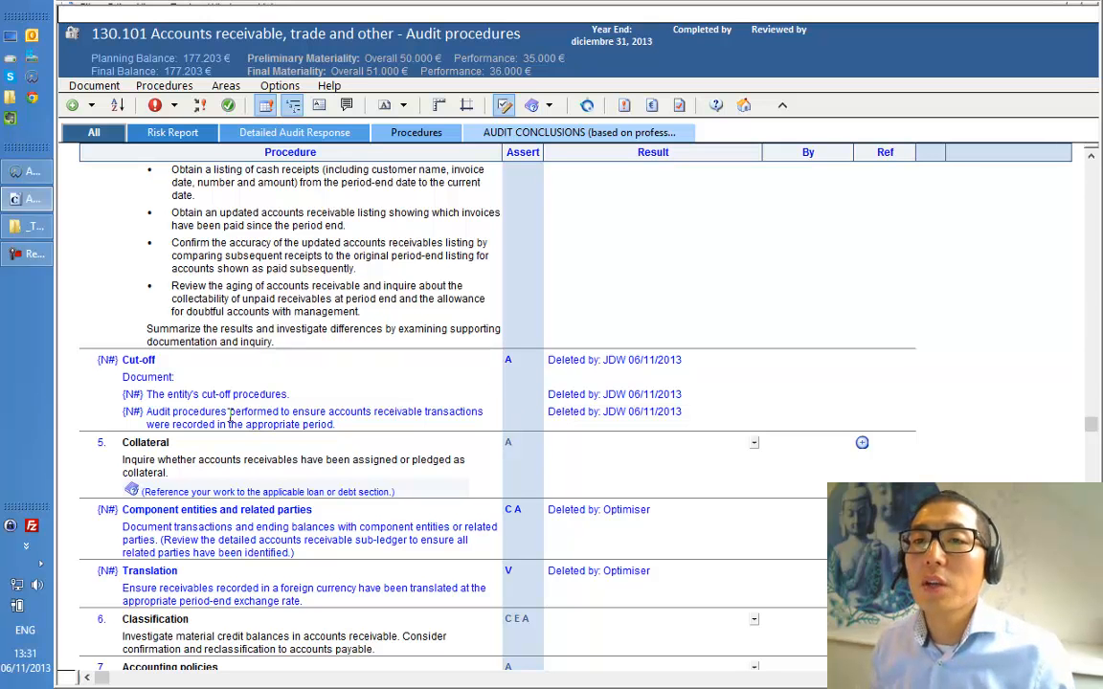
# Turn off Review Deleted Procedures and look through the remaining procedures.
pyautogui.click(164, 87)
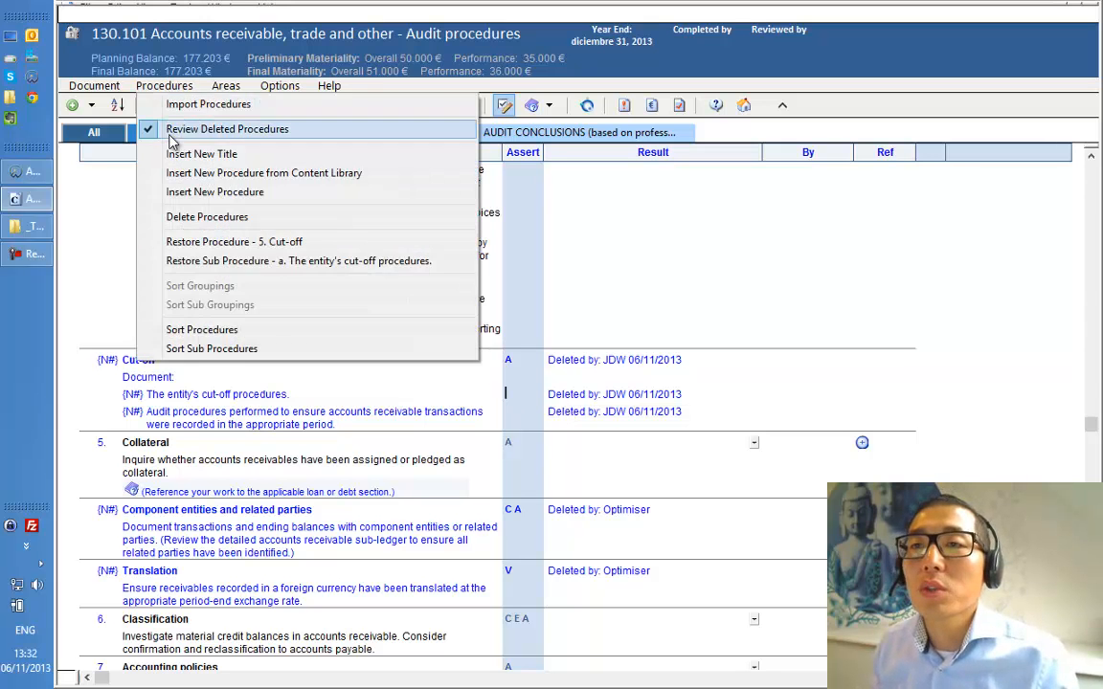
pyautogui.click(159, 131)
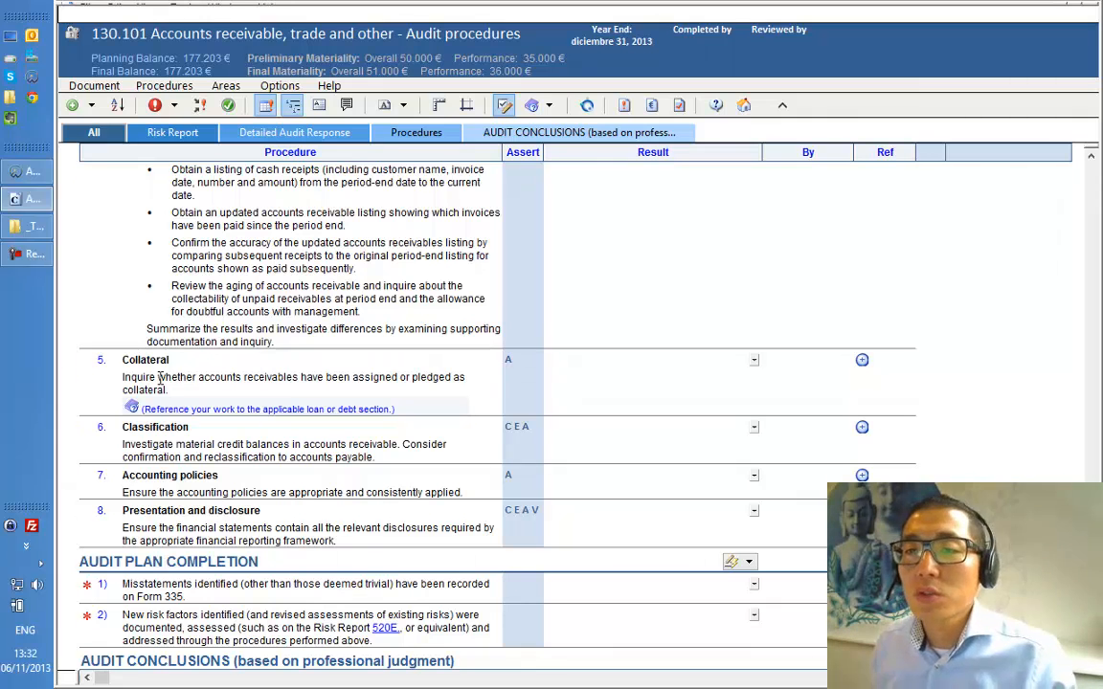
pyautogui.scroll(15, 153, 365)
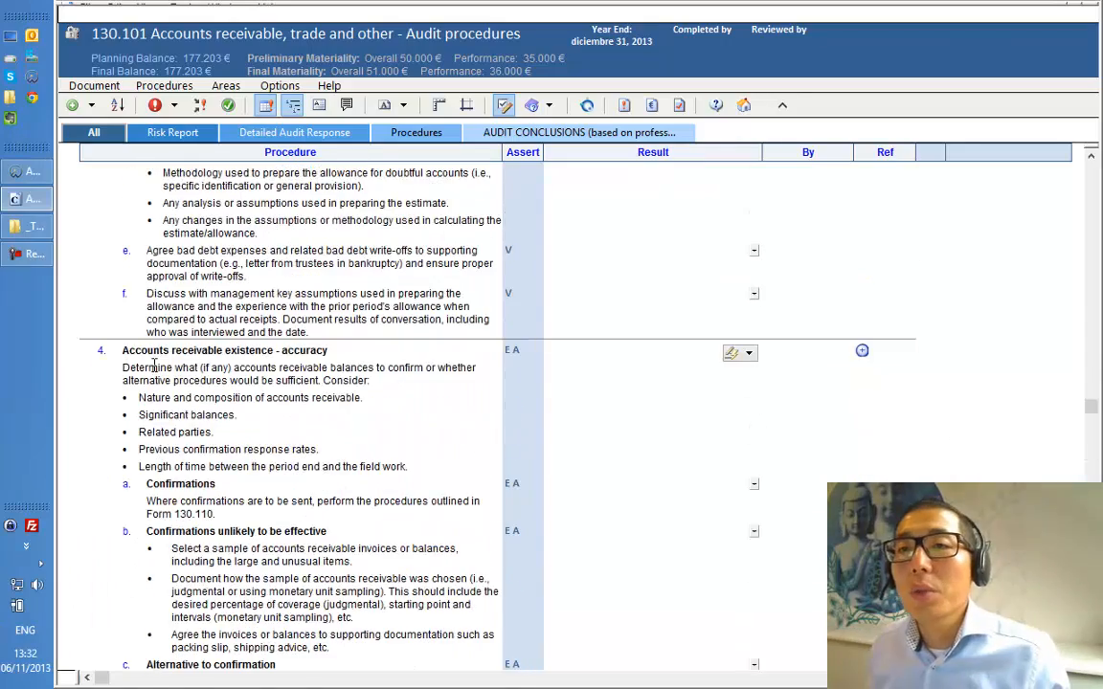
pyautogui.scroll(5, 153, 365)
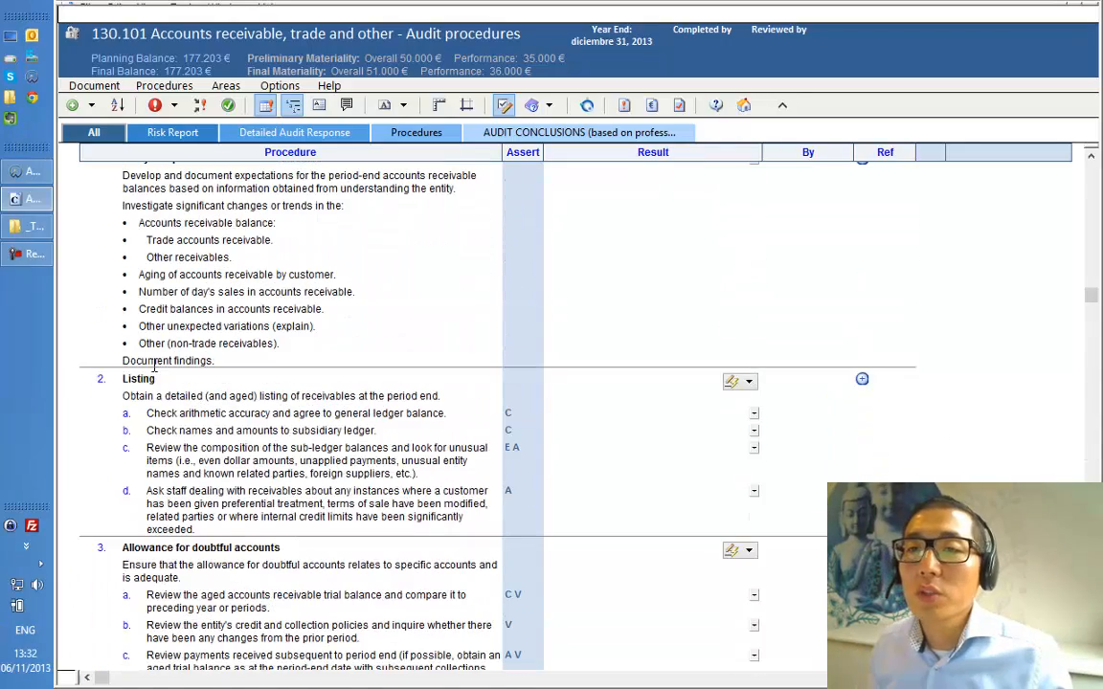
pyautogui.scroll(-20, 153, 365)
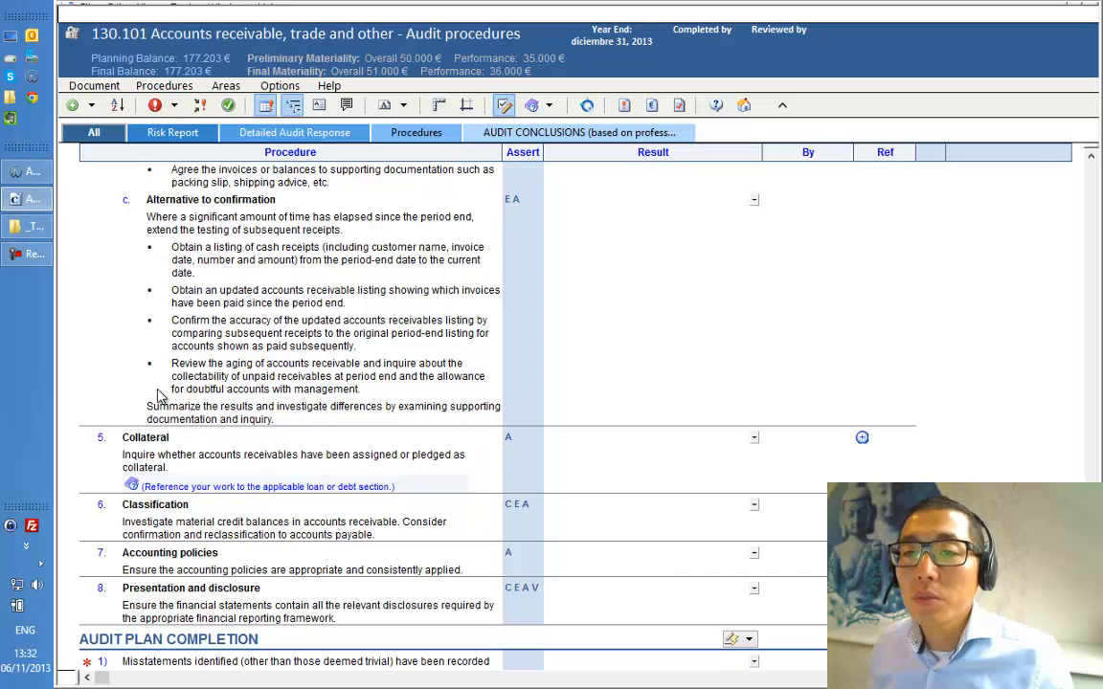
pyautogui.scroll(-3, 135, 433)
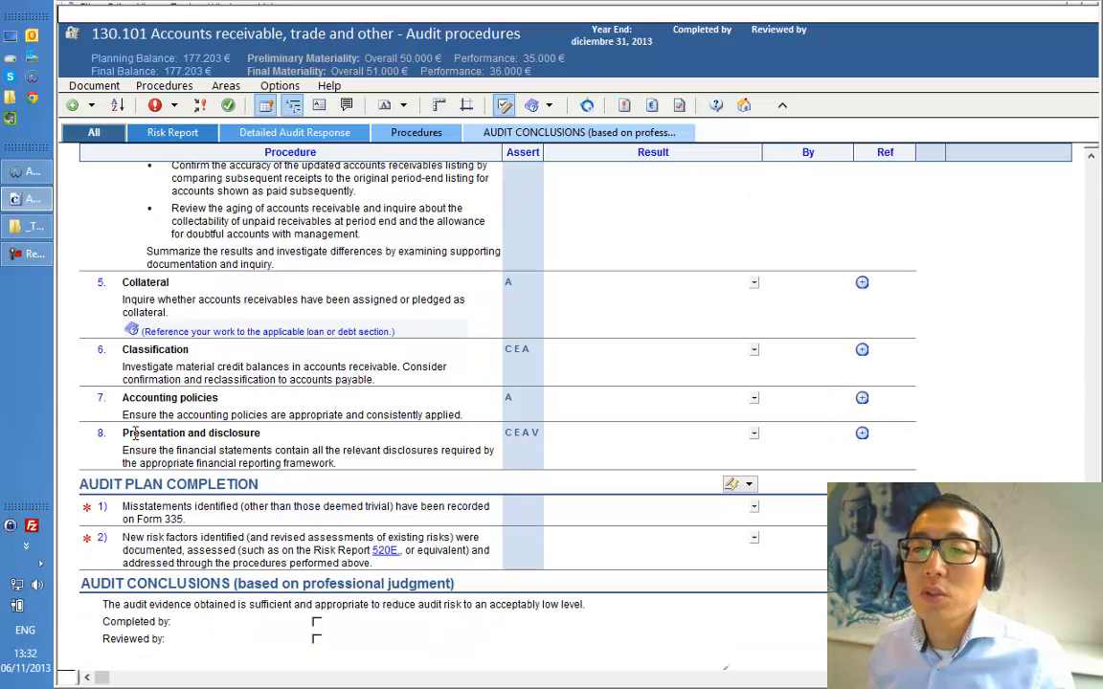
# Insert 1 new procedure directly after procedure 5, Collateral.
pyautogui.rightClick(148, 303)
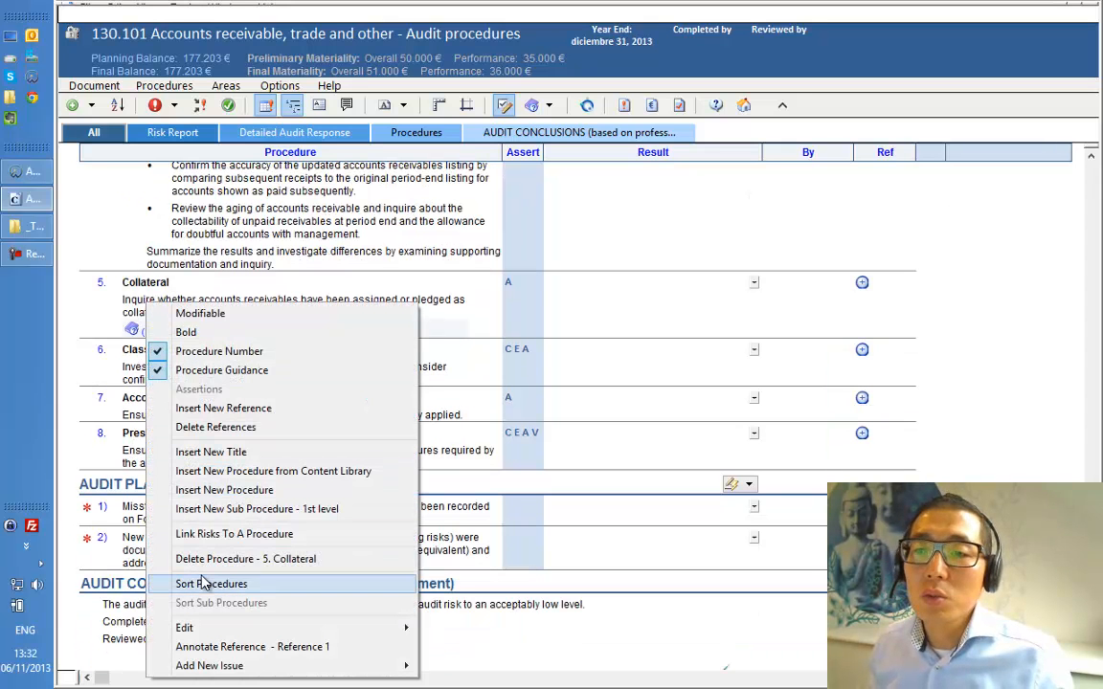
pyautogui.click(224, 491)
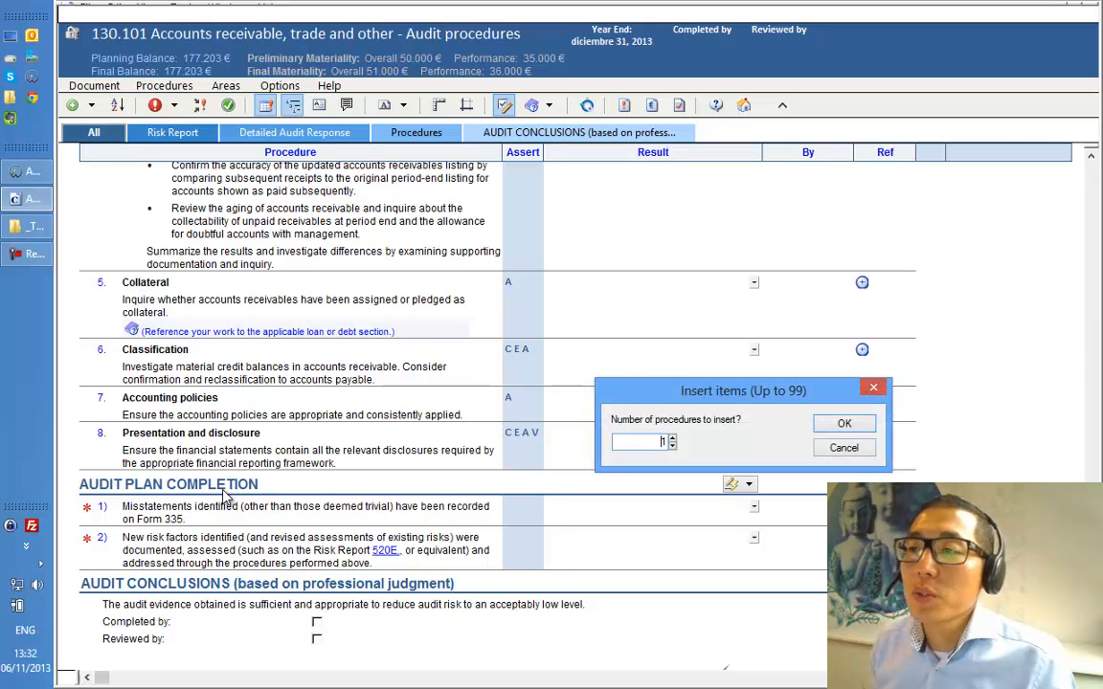
pyautogui.click(843, 424)
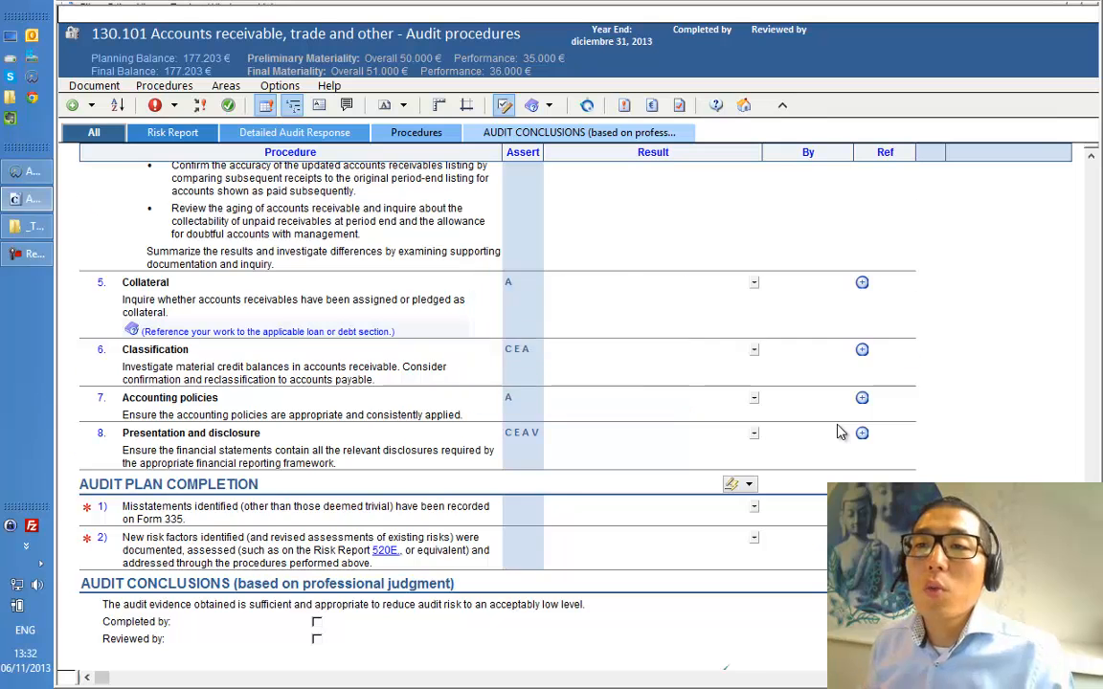
# Enter "Specific procedure for this client." as the first line of the new procedure 6.
pyautogui.scroll(5, 804, 424)
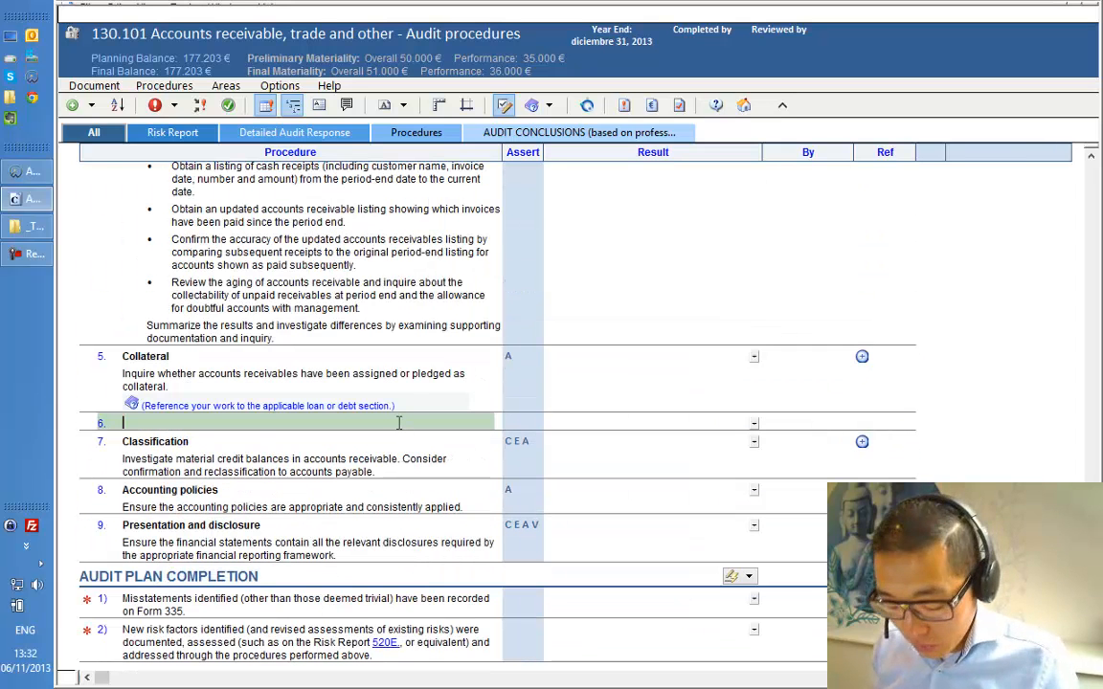
pyautogui.write('Specific procedures')
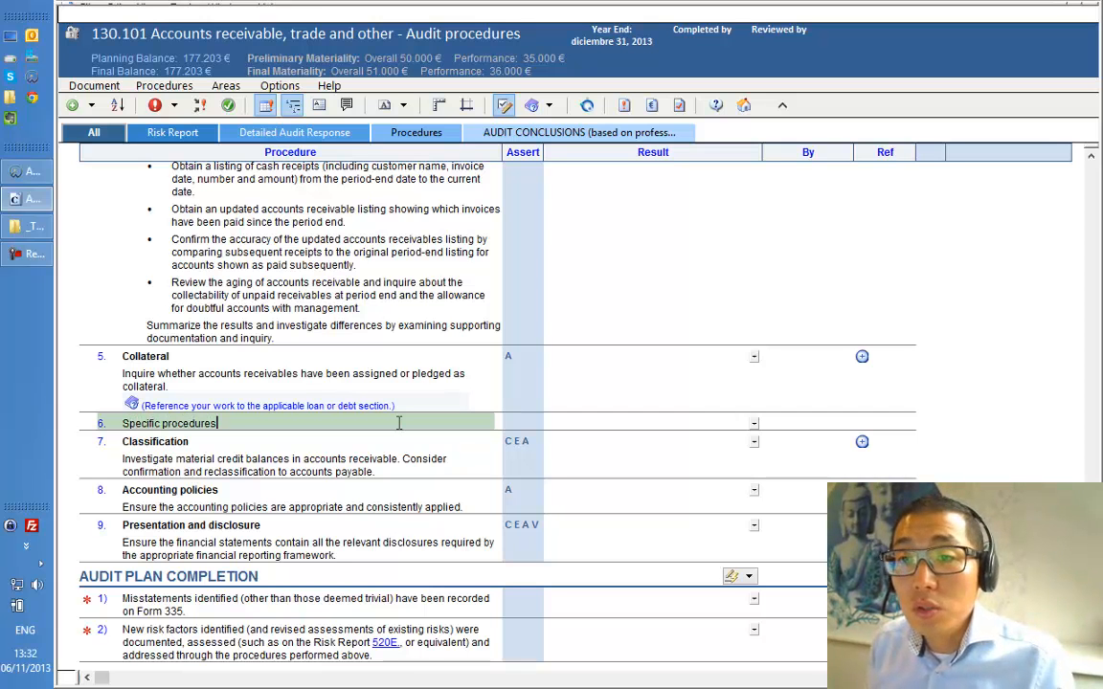
pyautogui.press('BackSpace')
pyautogui.write(' for this cl')
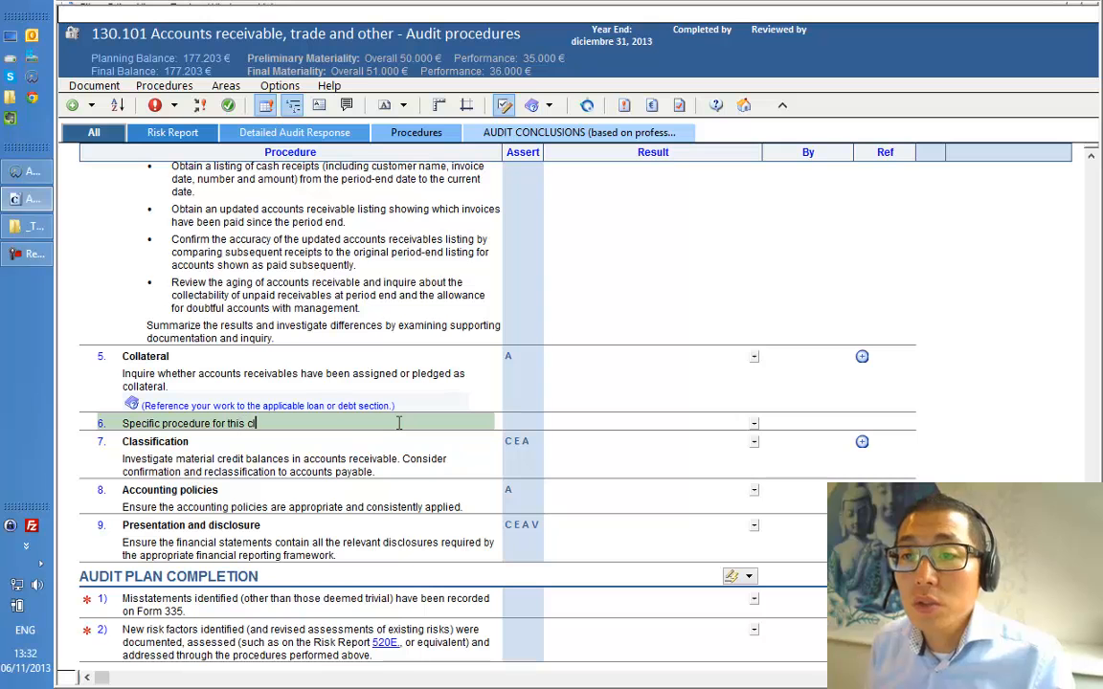
pyautogui.write('ient.')
pyautogui.press('Return')
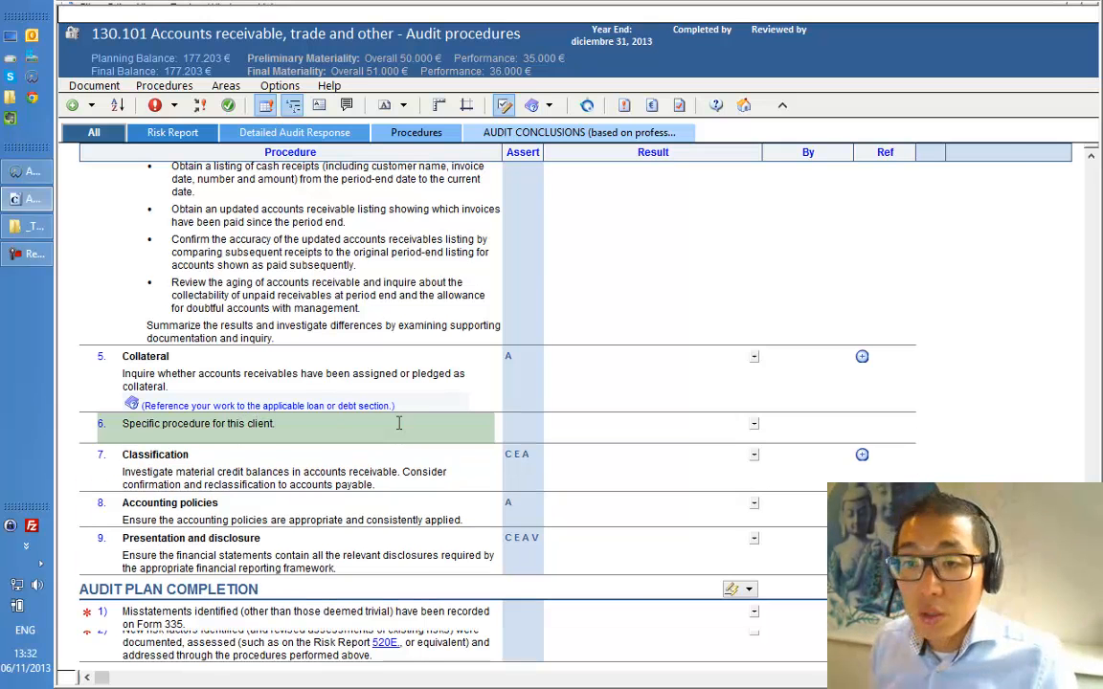
# Add four lines of placeholder text below the first line of procedure 6: "dflkjdlf", "dlkjlkjflk", "fdslkjldf lksd dsalkasjlkf sadf" and "sdlkfjdl".
pyautogui.write('dflkjdlf')
pyautogui.press('Return')
pyautogui.write('dlkjlkjflk')
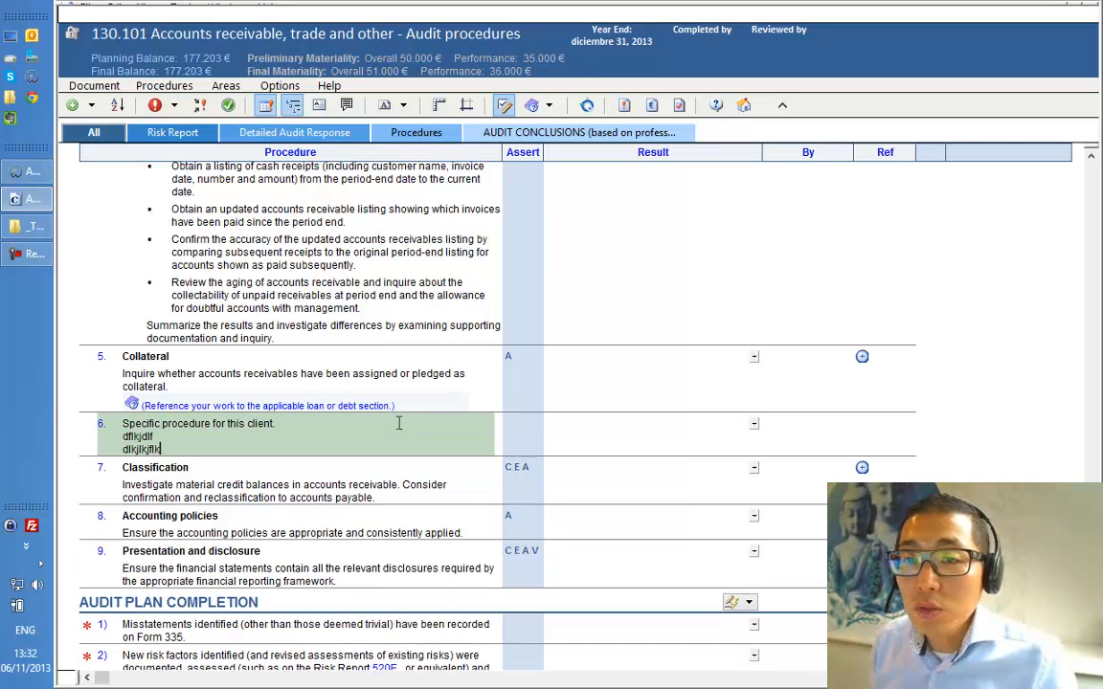
pyautogui.press('Return')
pyautogui.write('fdslkjldf lksd dsalkasjlkf sadf')
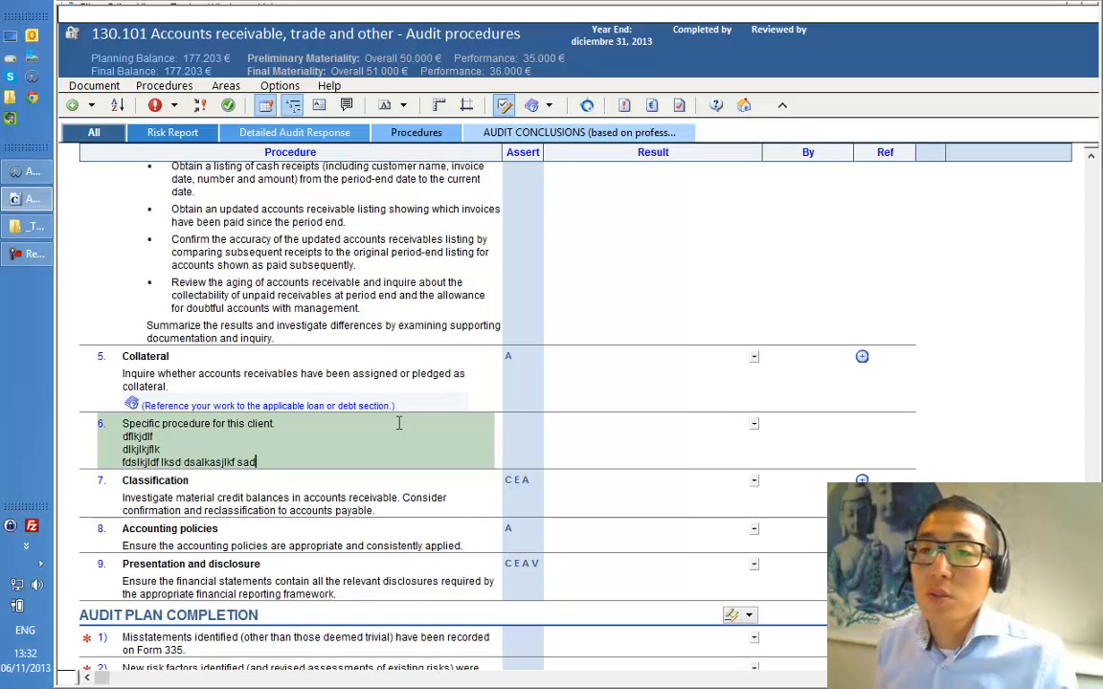
pyautogui.press('Return')
pyautogui.write('sdlkjdl')
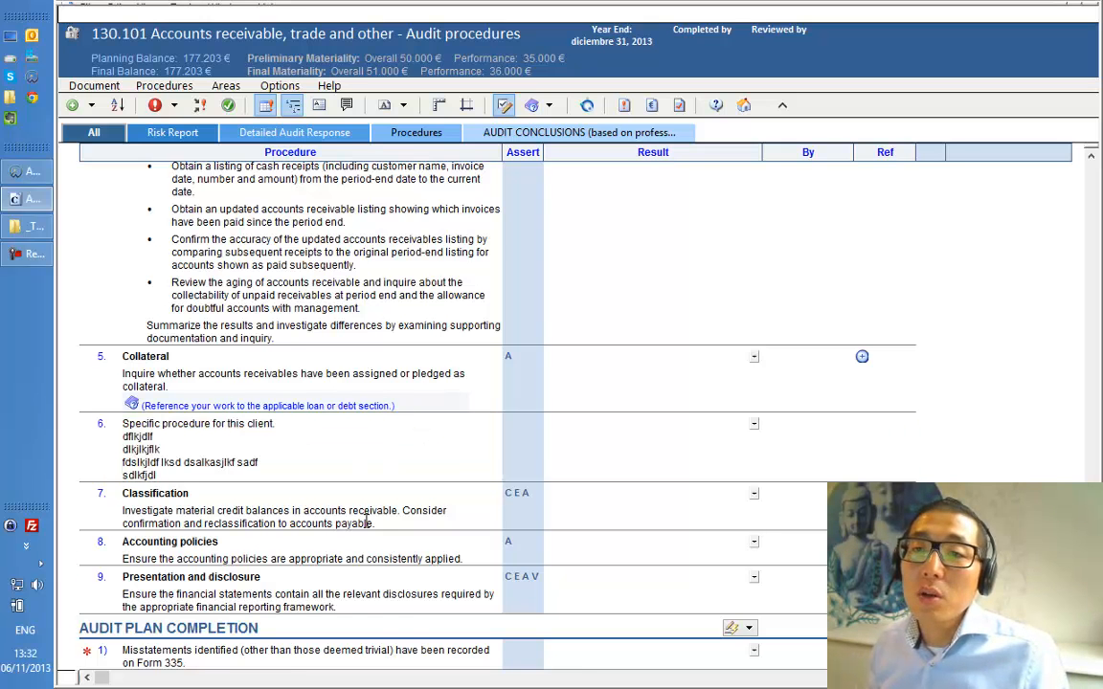
# Link the "Downturn in economy" risk to procedure 6, "Specific procedure for this client.".
pyautogui.scroll(-1, 366, 520)
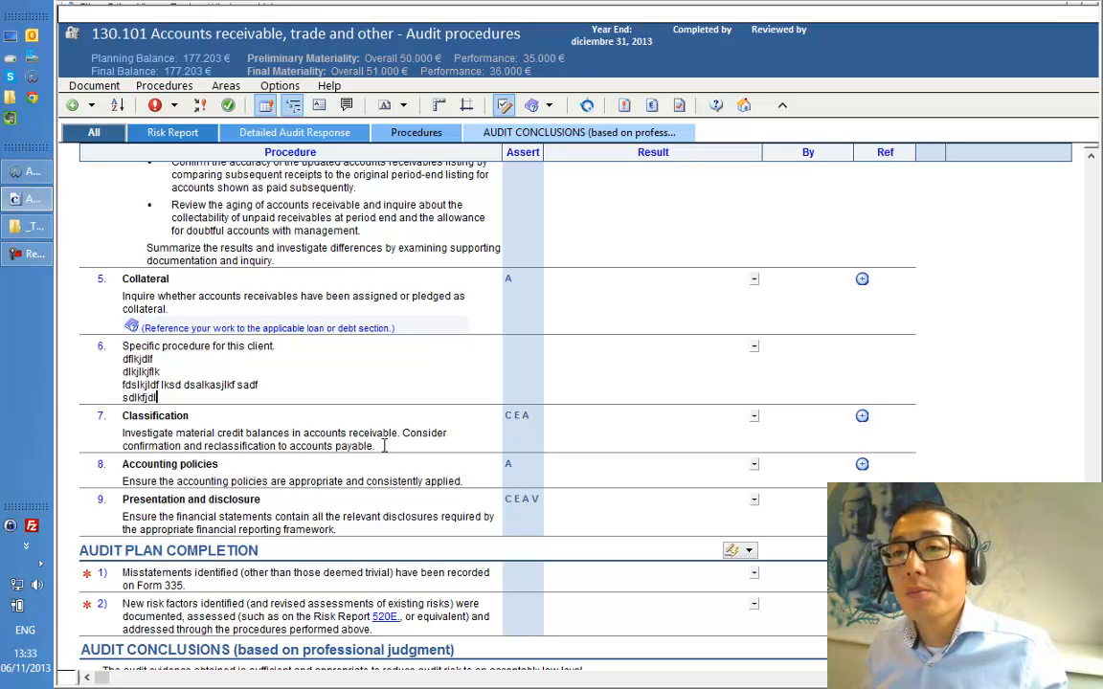
pyautogui.rightClick(148, 368)
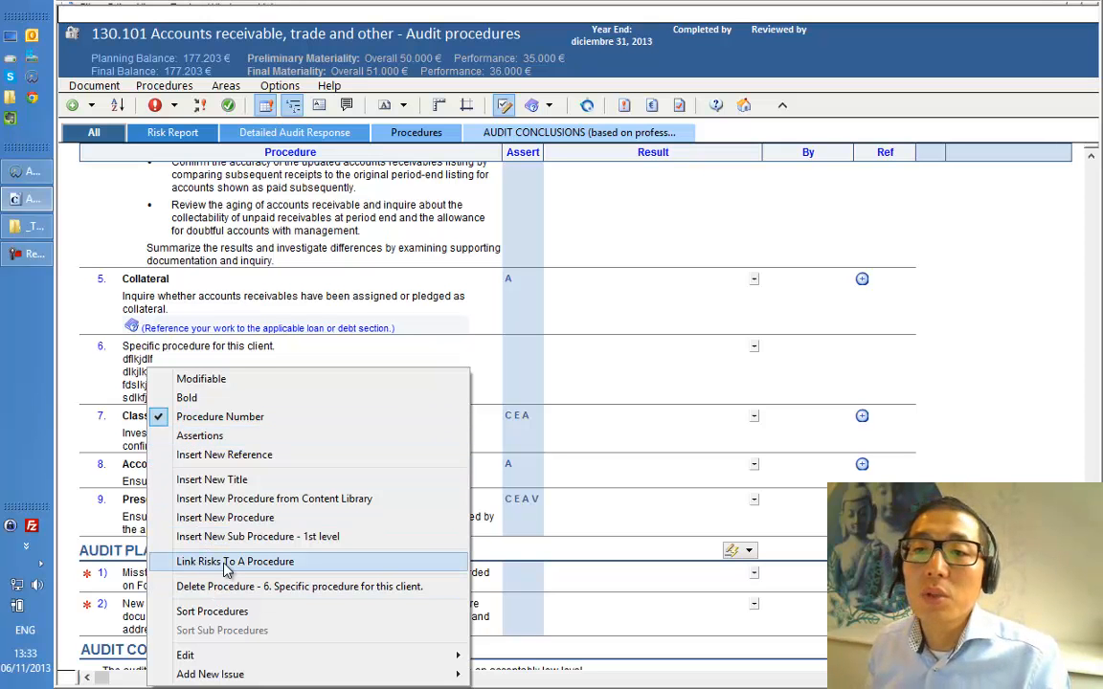
pyautogui.click(282, 571)
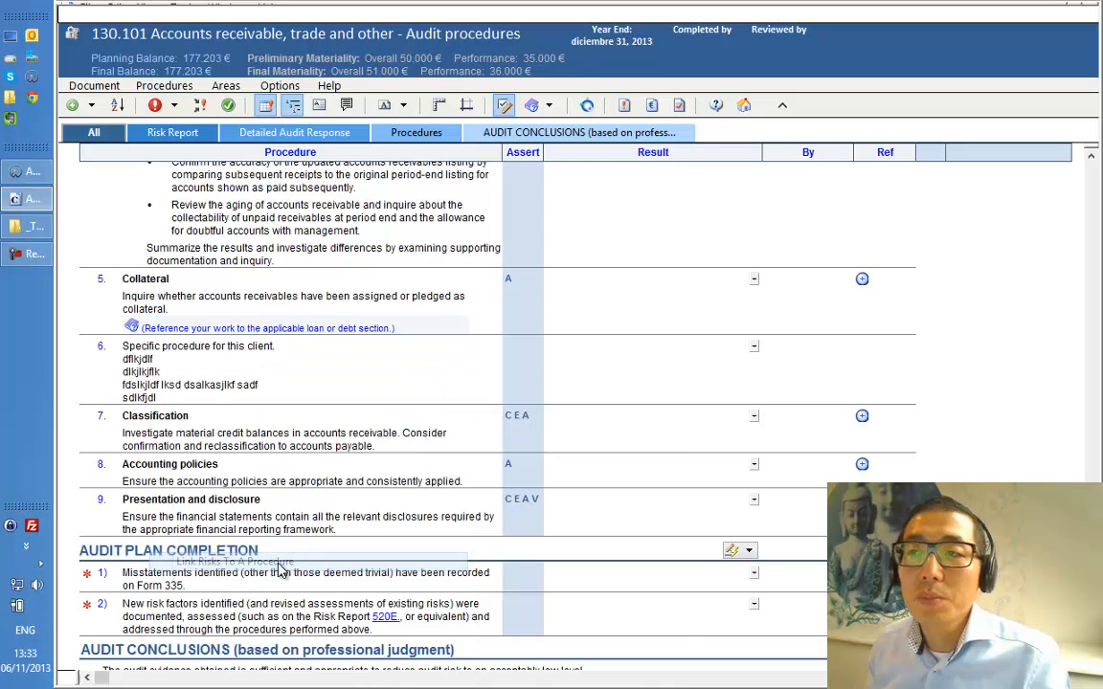
pyautogui.moveTo(719, 102); pyautogui.dragTo(545, 77)
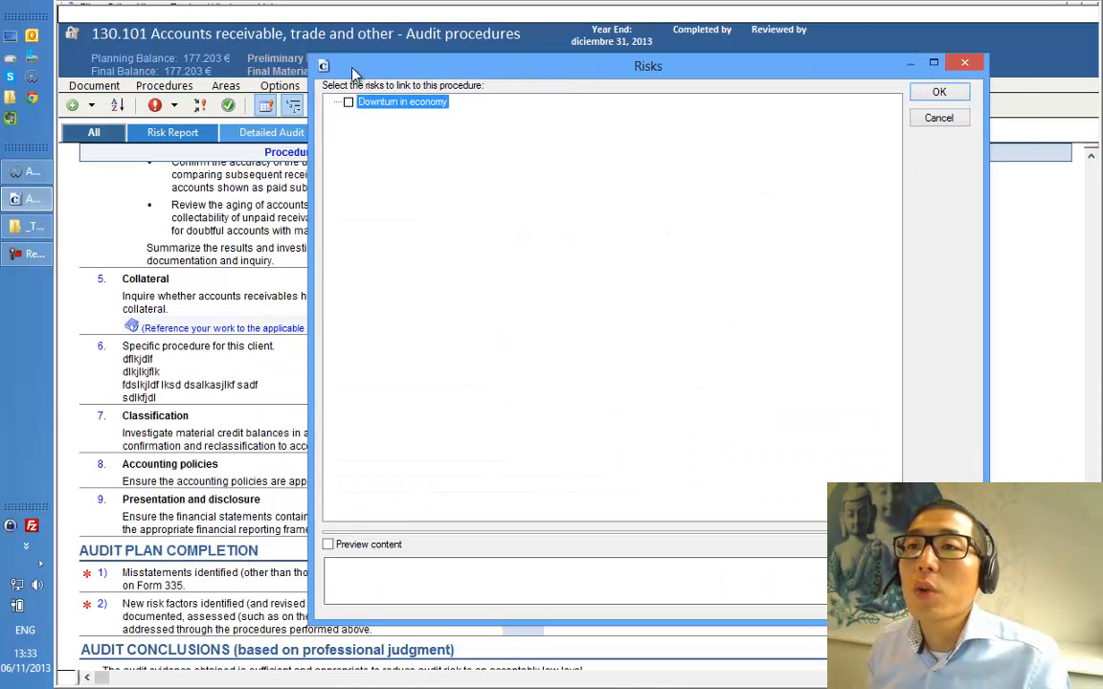
pyautogui.moveTo(316, 63); pyautogui.dragTo(383, 287)
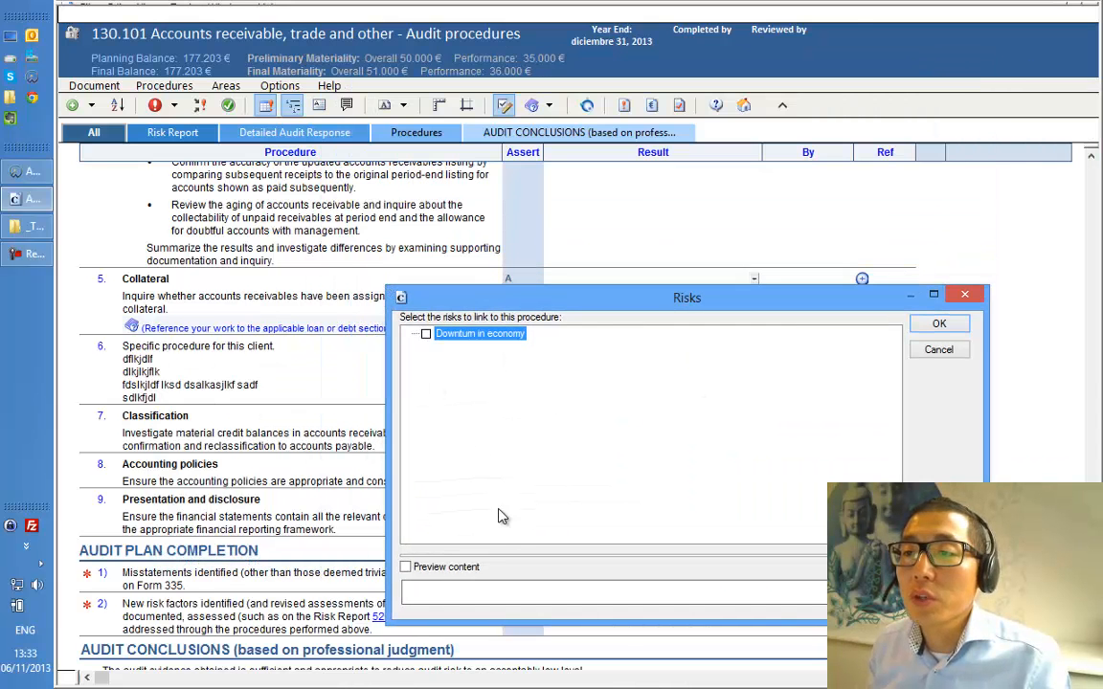
pyautogui.moveTo(596, 307); pyautogui.dragTo(528, 172)
pyautogui.click(358, 200)
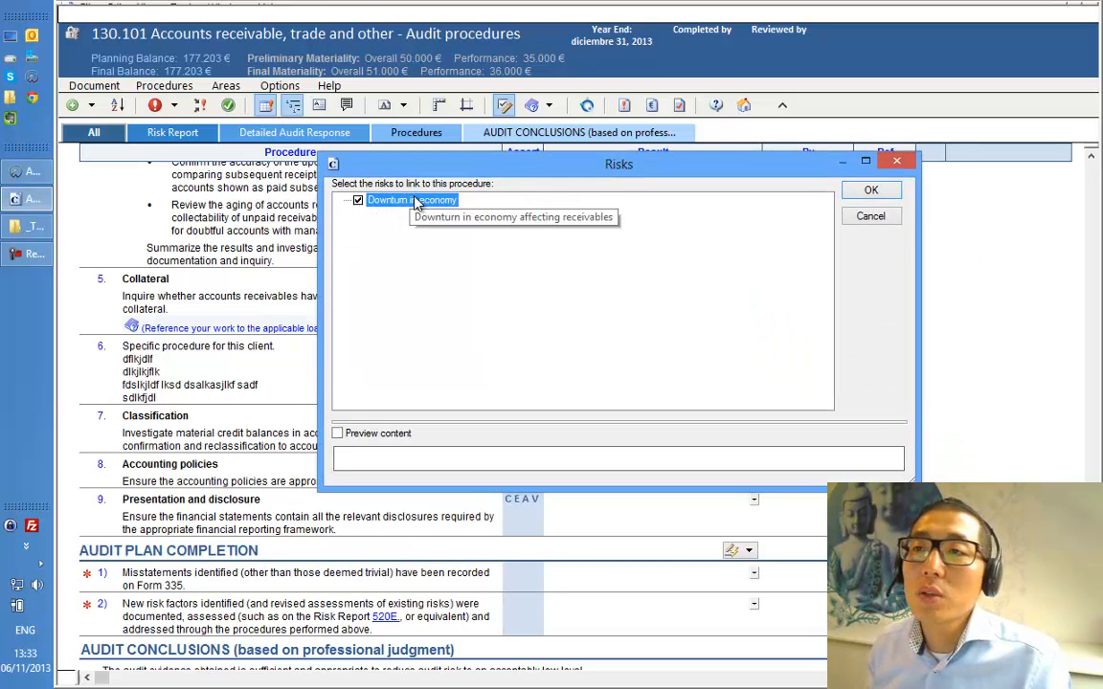
pyautogui.click(868, 193)
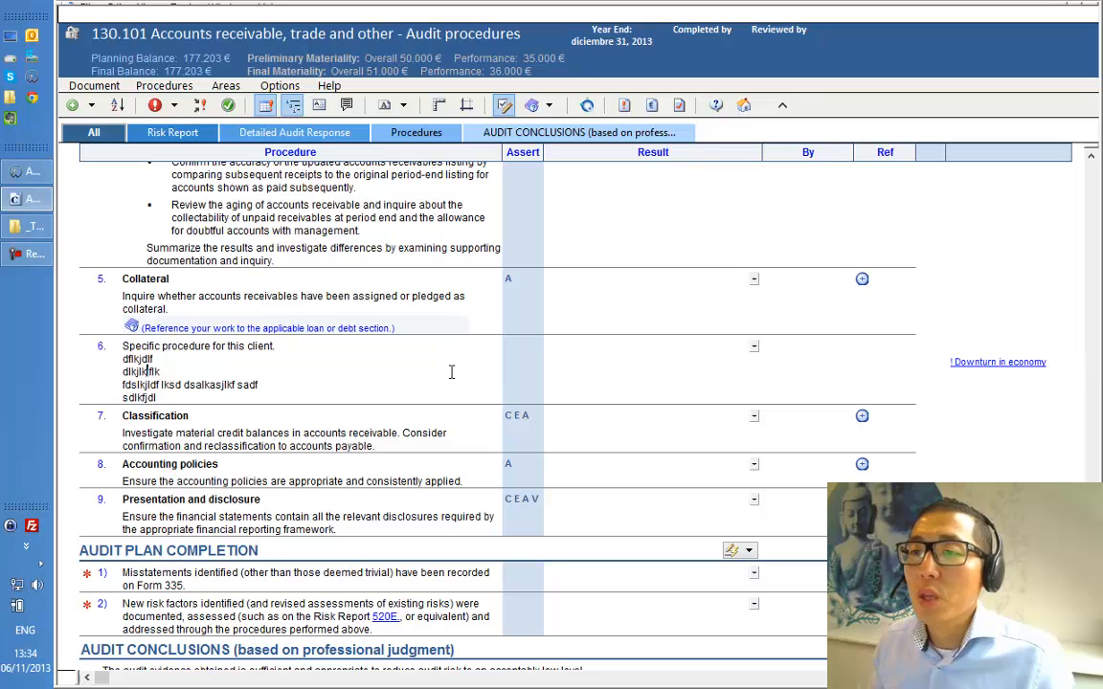
# Edit the "Downturn in economy" risk so it also links to the "Listing" and "Allowance for doubtful accounts" procedures, and save it.
pyautogui.click(964, 372)
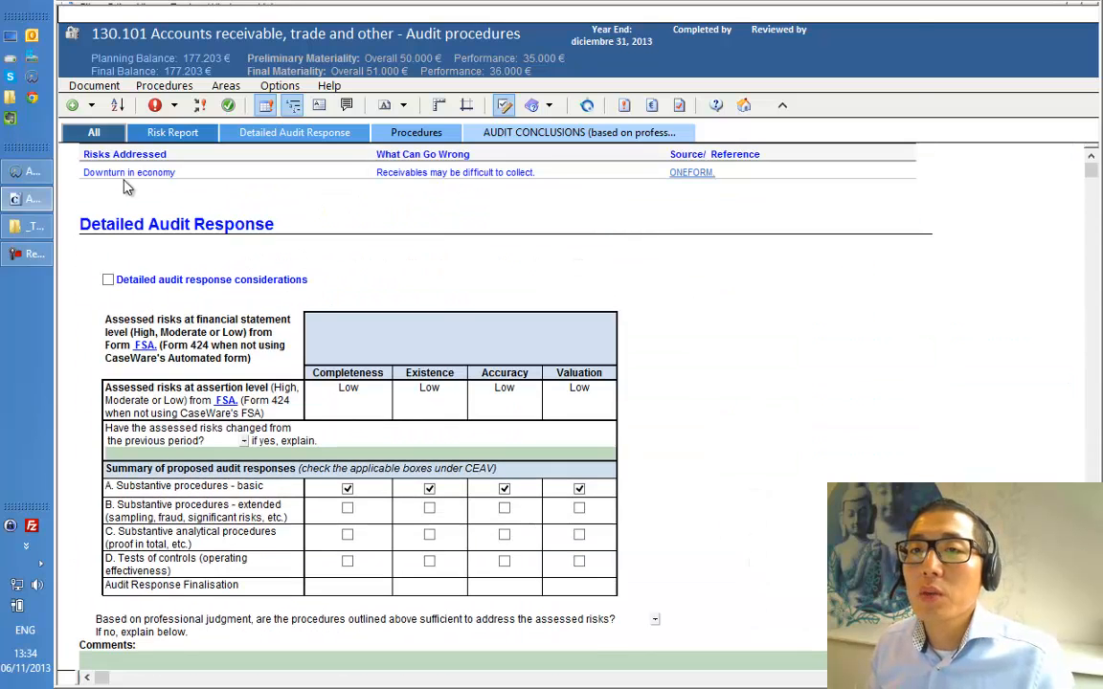
pyautogui.click(129, 180)
pyautogui.moveTo(580, 24); pyautogui.dragTo(533, 42)
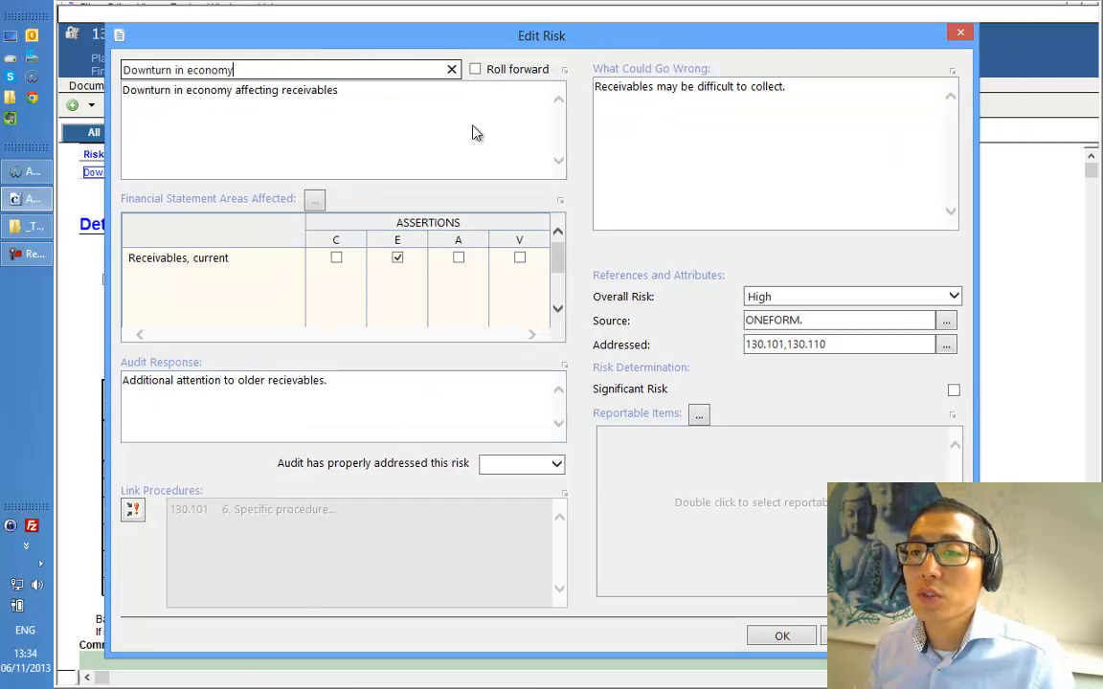
pyautogui.click(133, 512)
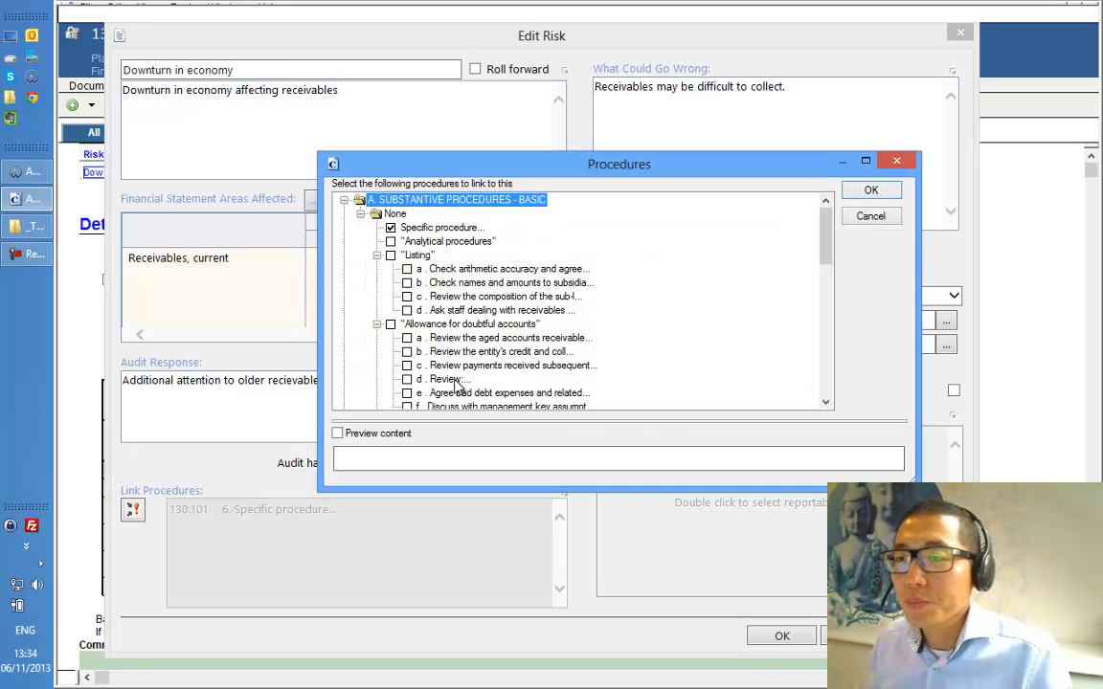
pyautogui.click(390, 256)
pyautogui.click(390, 325)
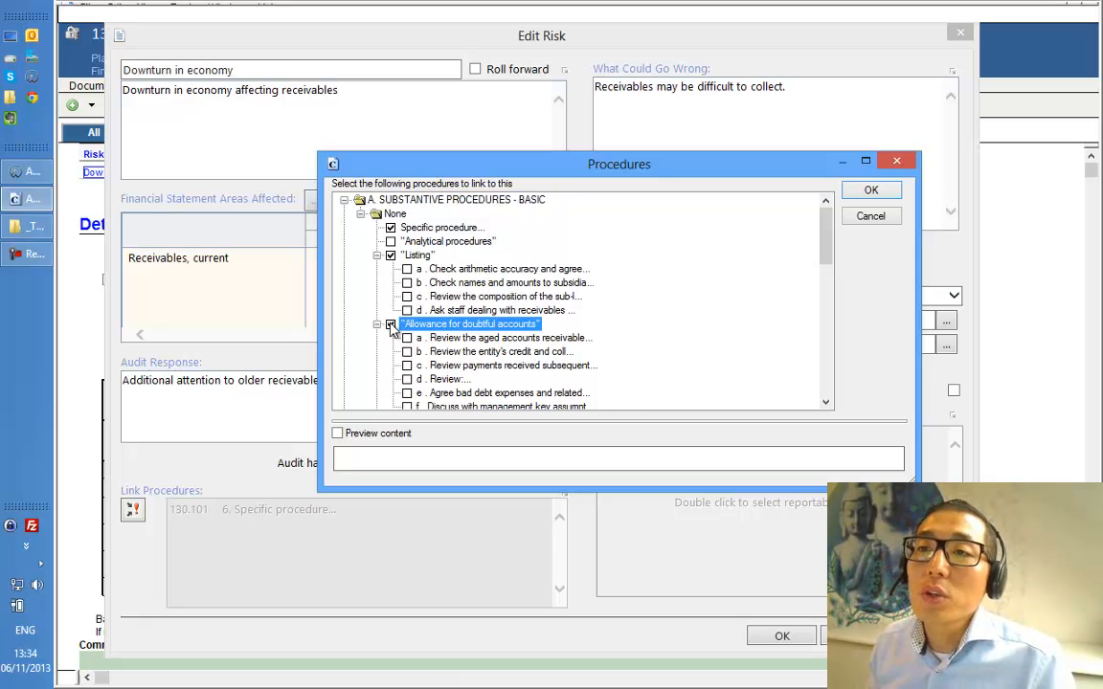
pyautogui.click(872, 192)
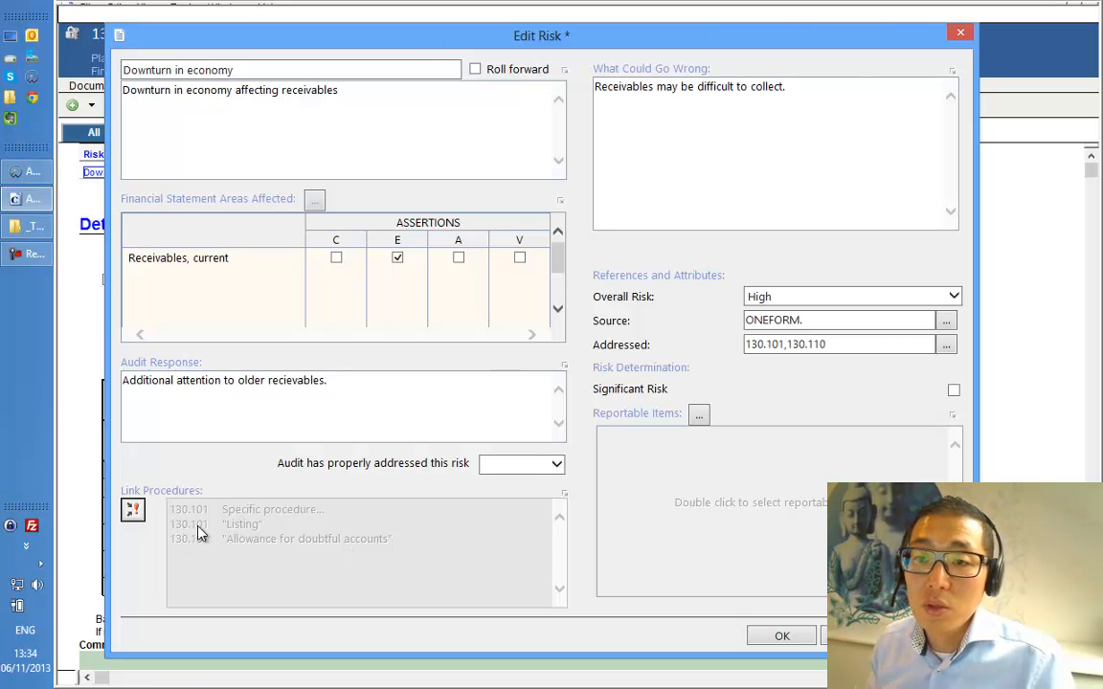
pyautogui.moveTo(317, 41); pyautogui.dragTo(407, 36)
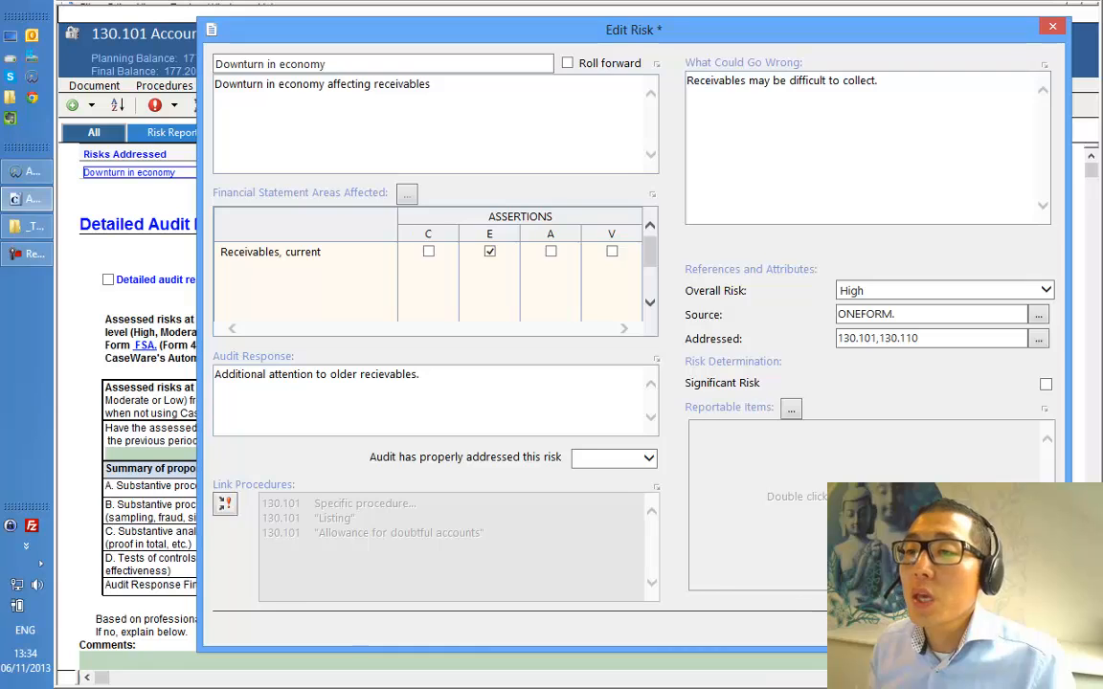
pyautogui.click(939, 630)
# Look through the procedures from Analytical procedures to the audit conclusions to check which ones carry the linked risk.
pyautogui.scroll(-7, 938, 612)
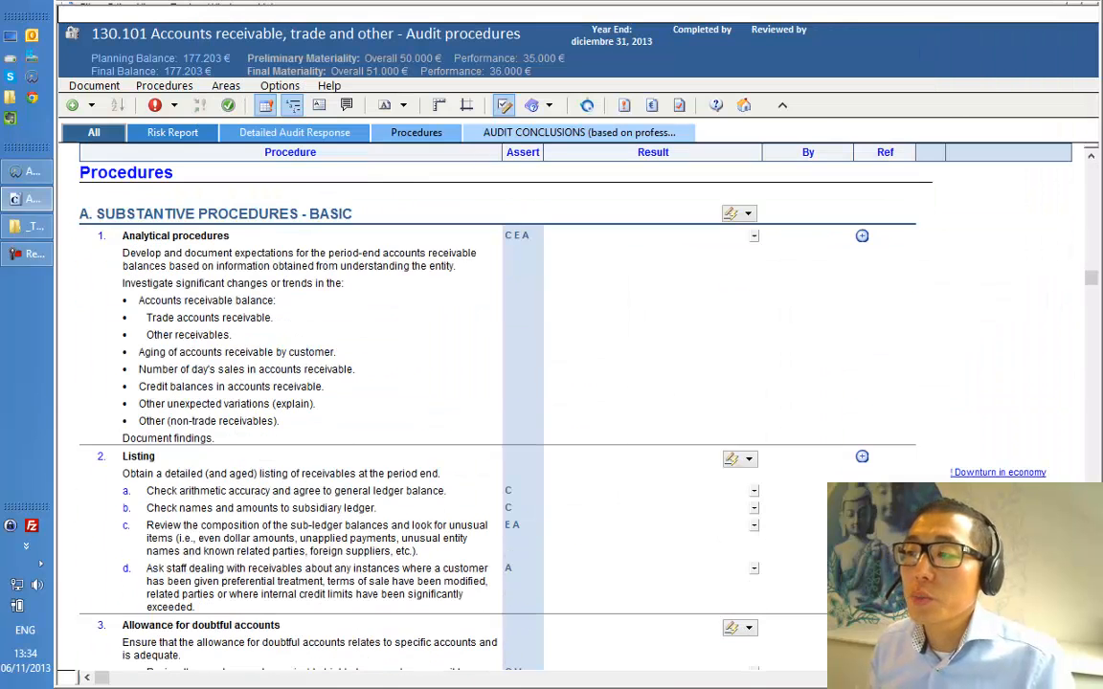
pyautogui.scroll(-5, 974, 329)
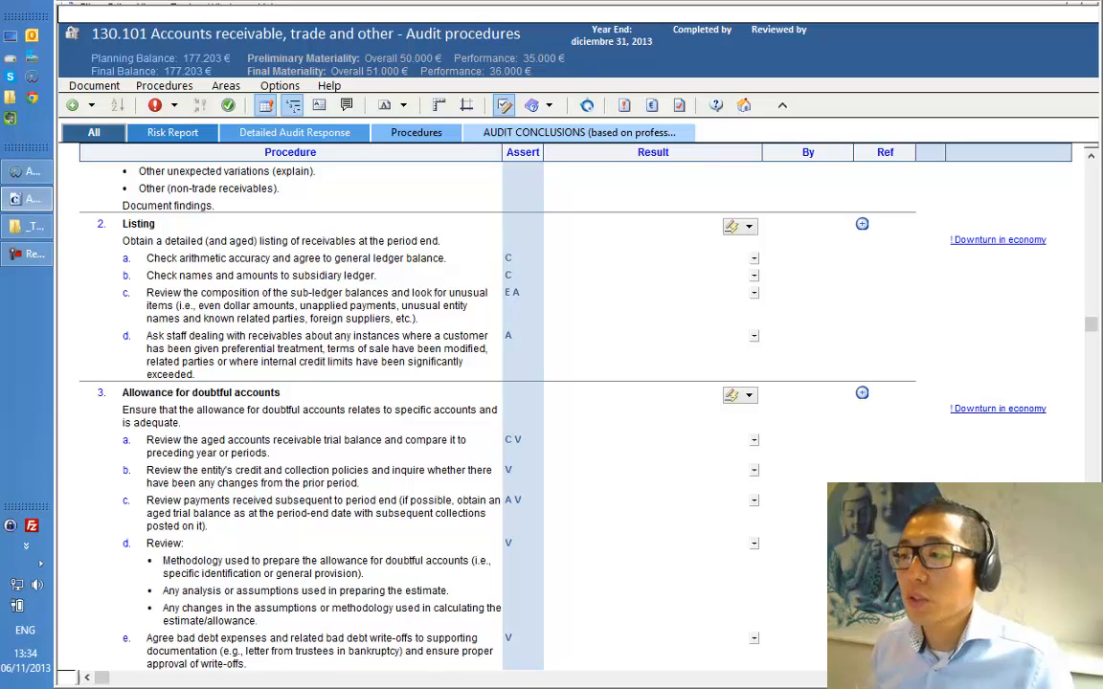
pyautogui.scroll(-15, 450, 412)
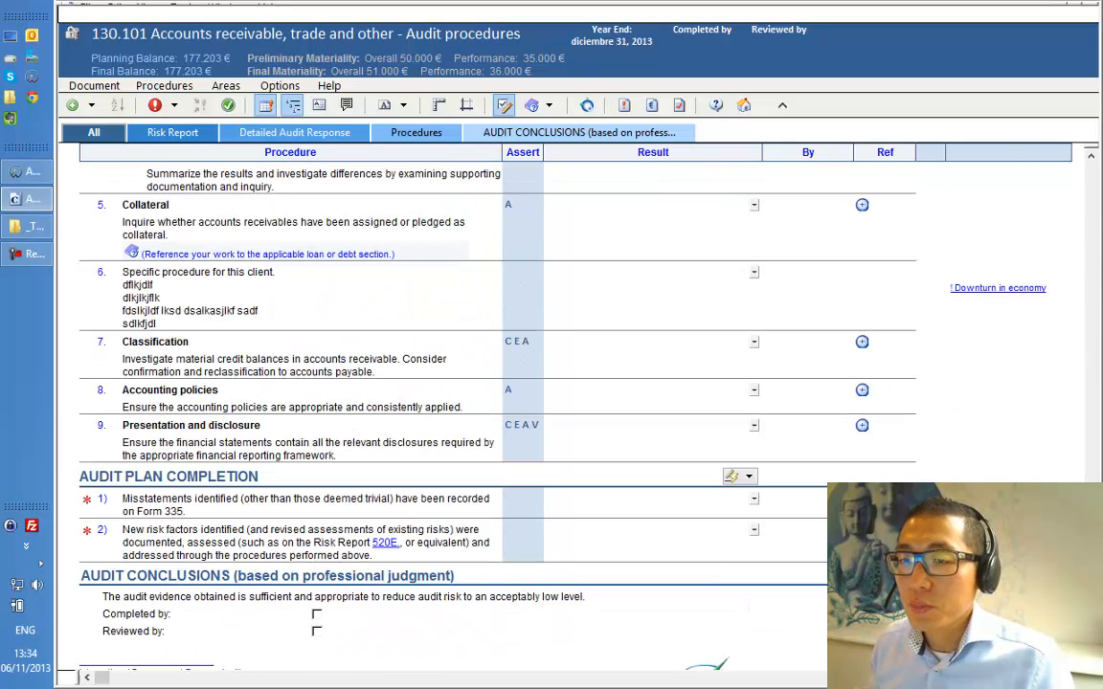
pyautogui.scroll(20, 450, 412)
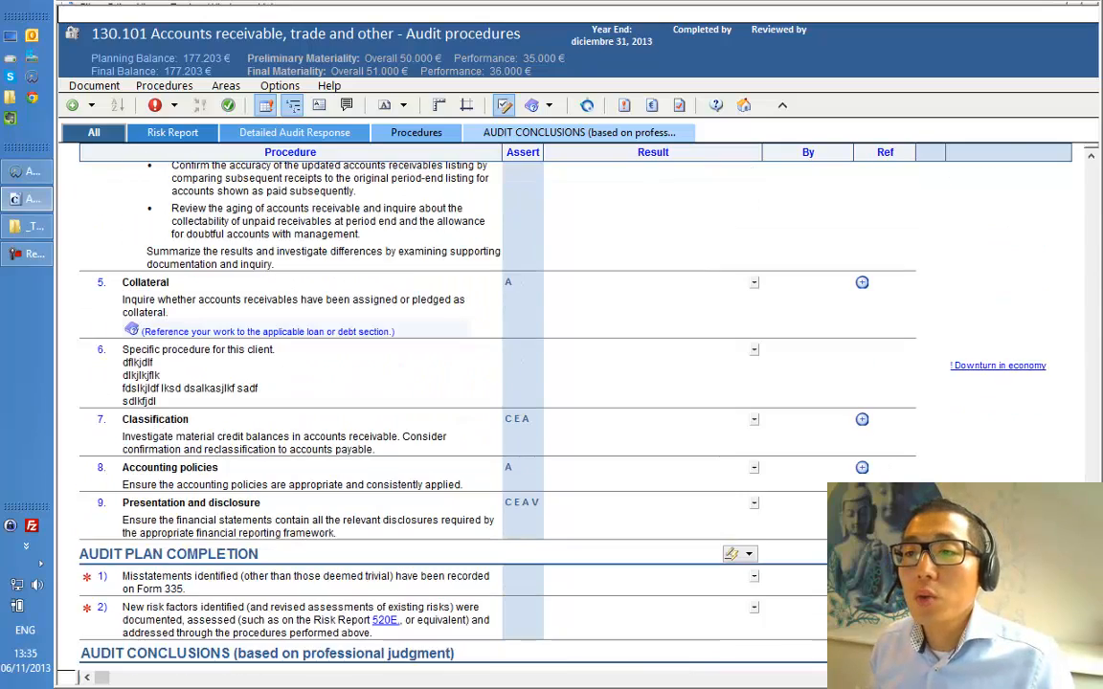
pyautogui.scroll(3, 708, 504)
pyautogui.scroll(-4, 708, 504)
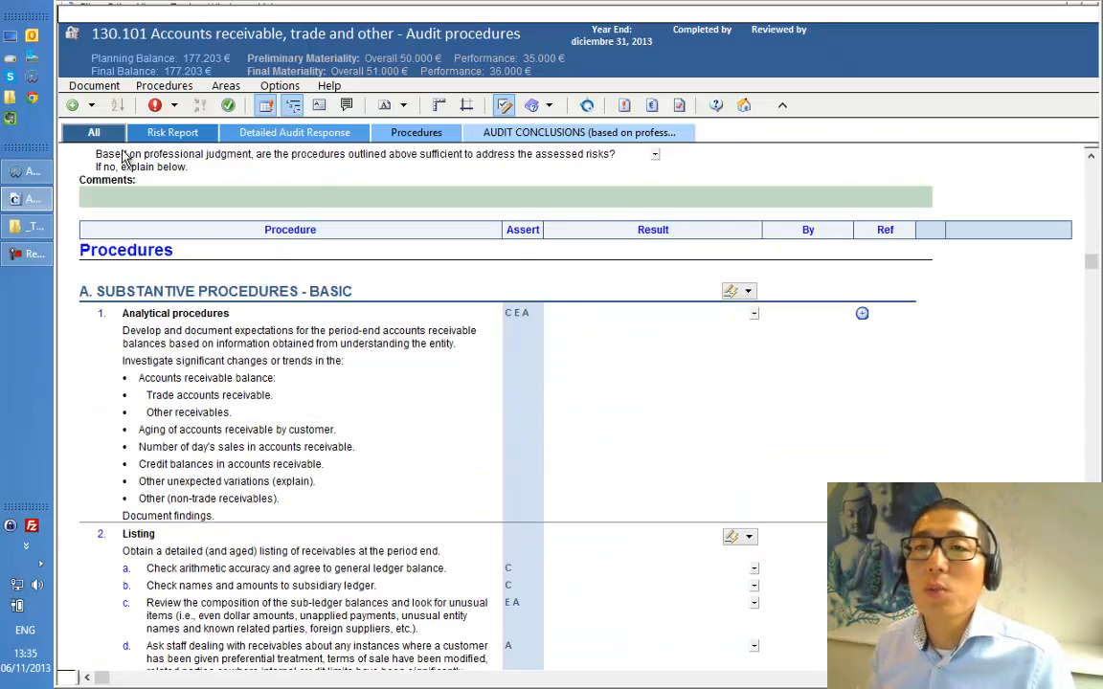
# Display the highlight options, turn on Highlight Inserted Procedures, and examine the client-specific procedure 6.
pyautogui.click(94, 87)
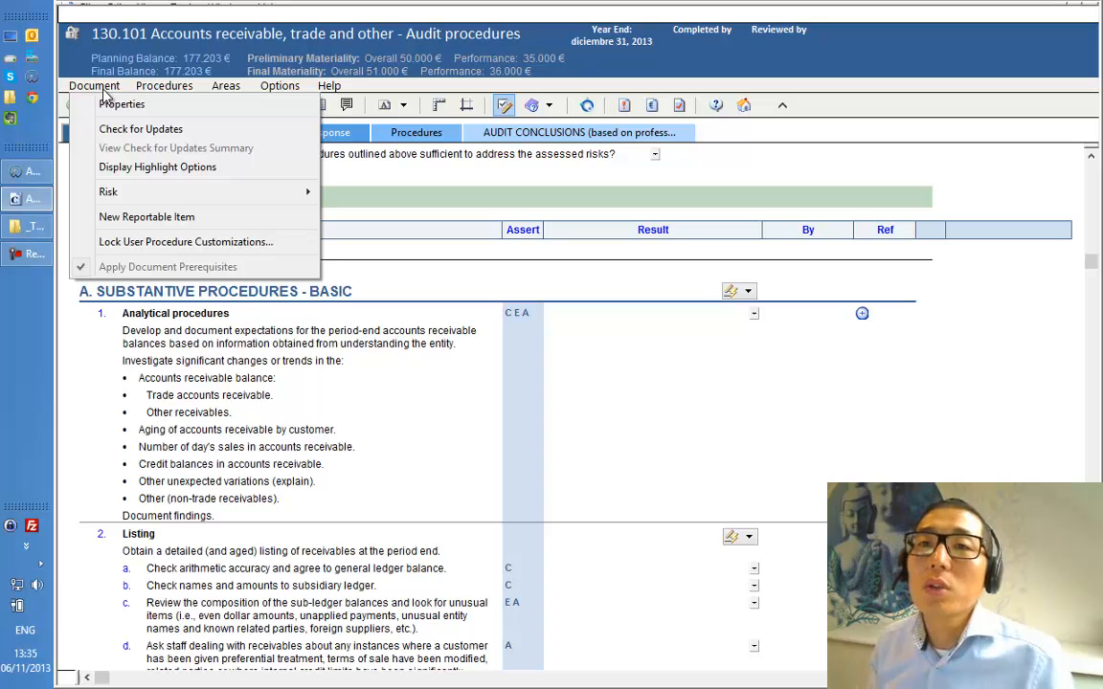
pyautogui.click(112, 167)
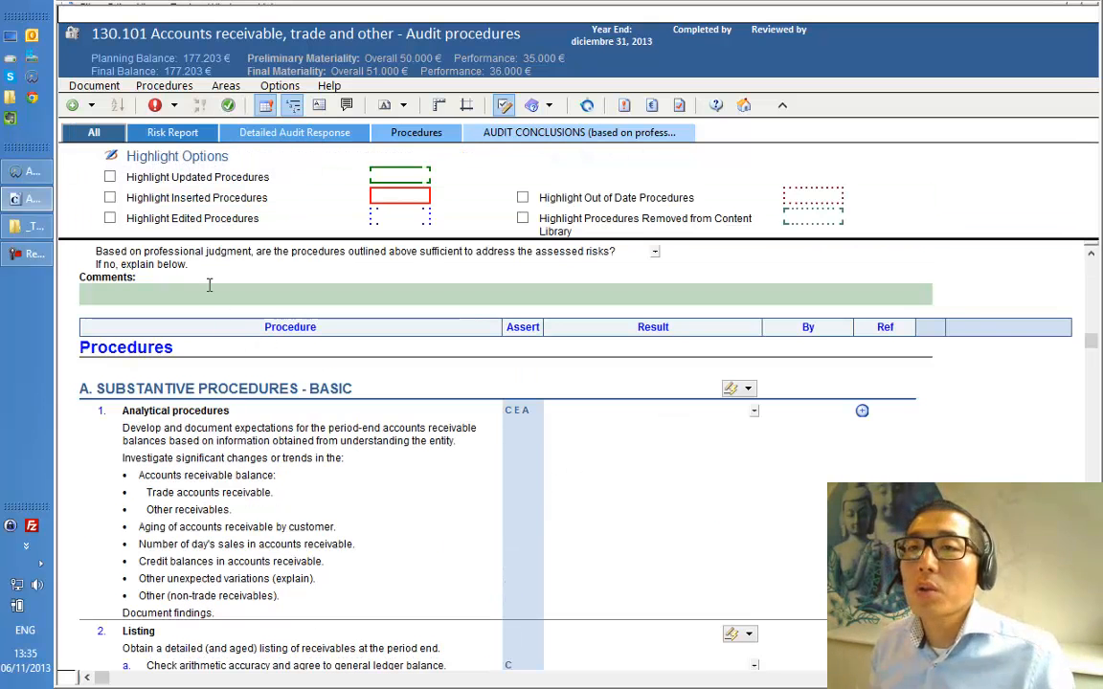
pyautogui.click(129, 203)
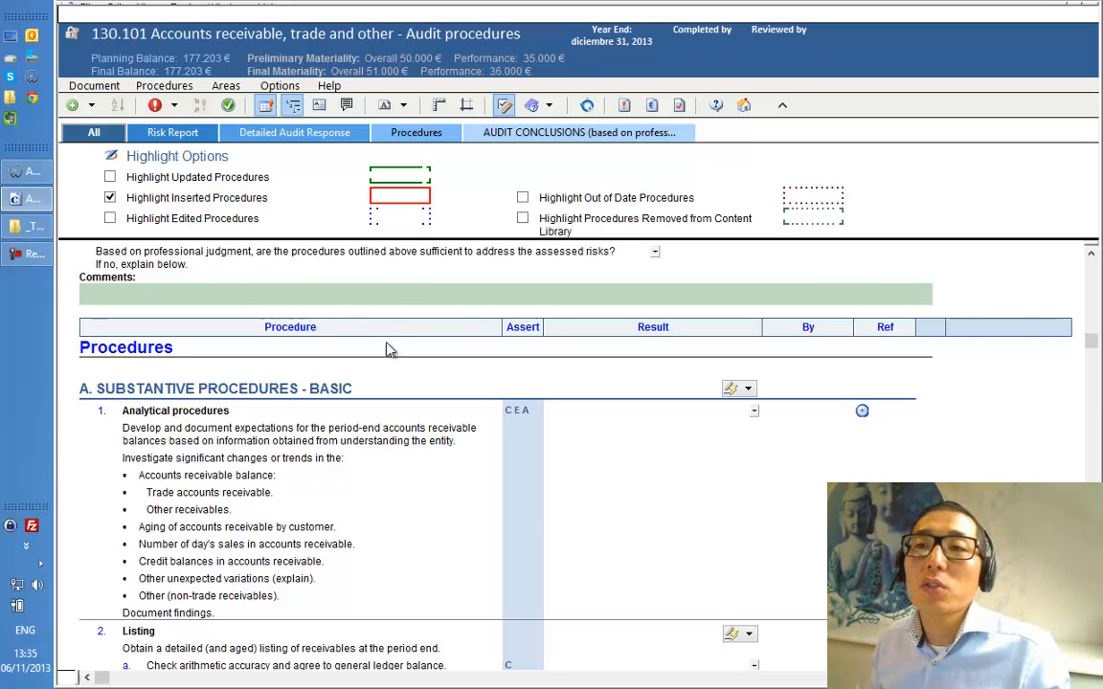
pyautogui.click(446, 539)
pyautogui.scroll(-20, 446, 539)
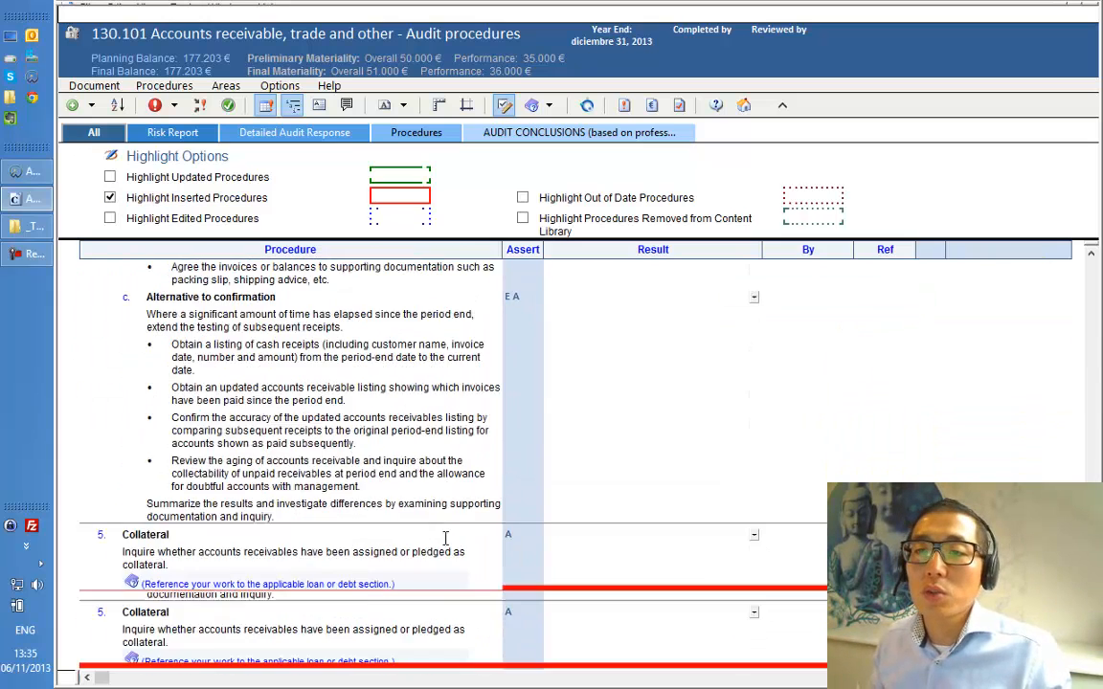
pyautogui.scroll(-2, 445, 539)
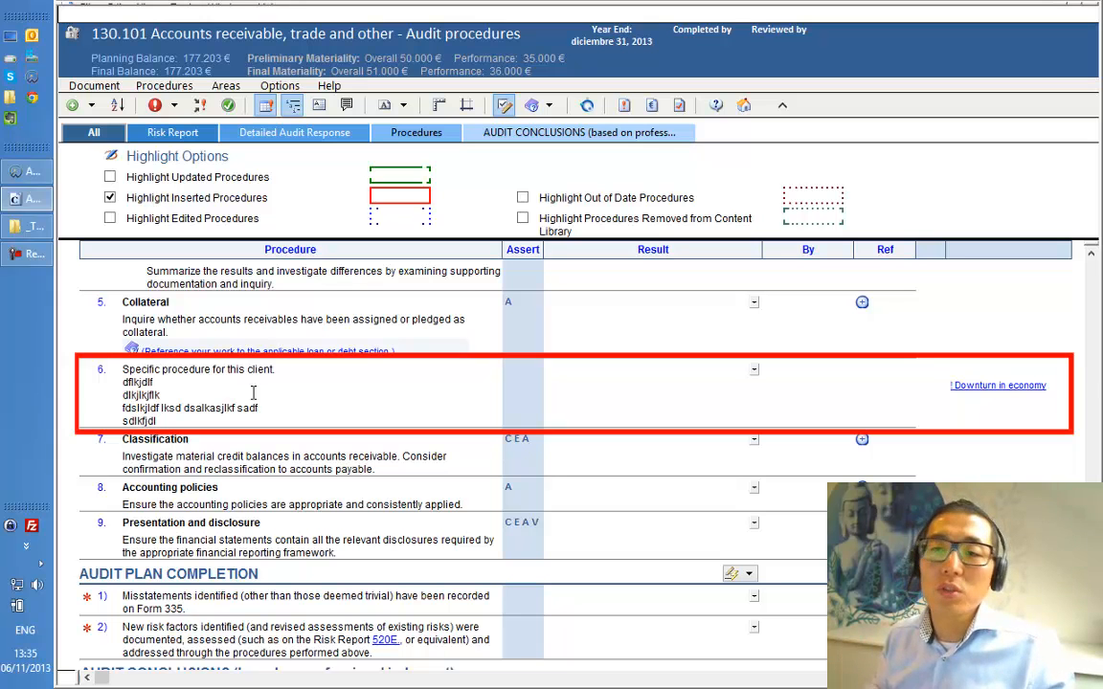
# Turn off Highlight Inserted Procedures and hide the highlight options.
pyautogui.click(109, 197)
pyautogui.click(106, 88)
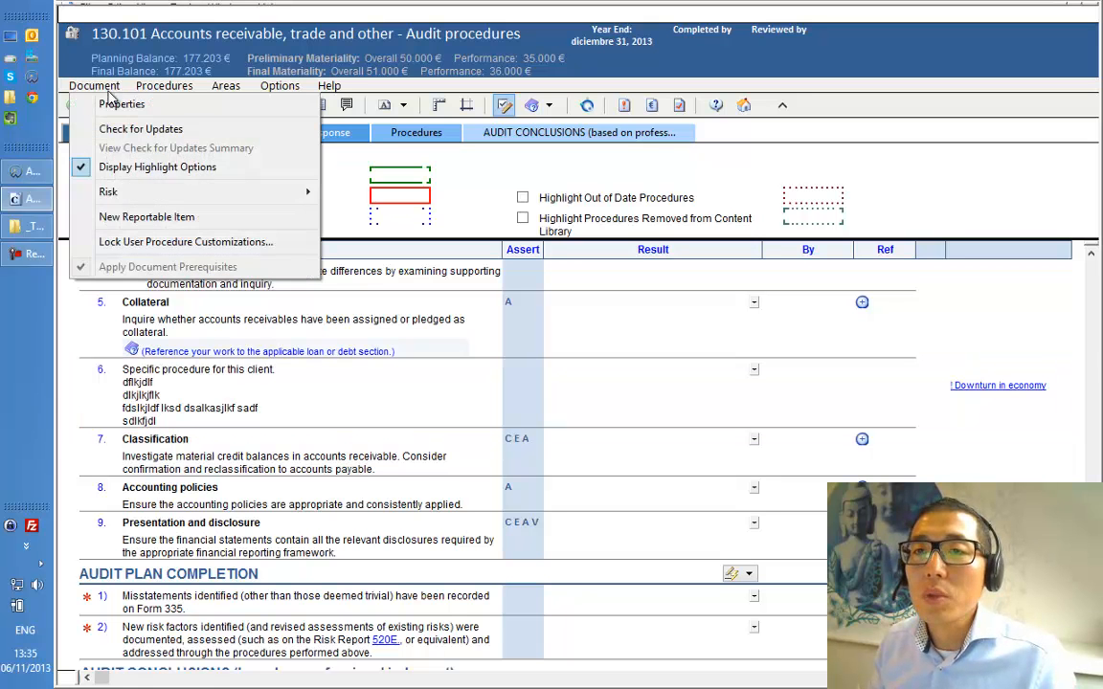
pyautogui.click(105, 164)
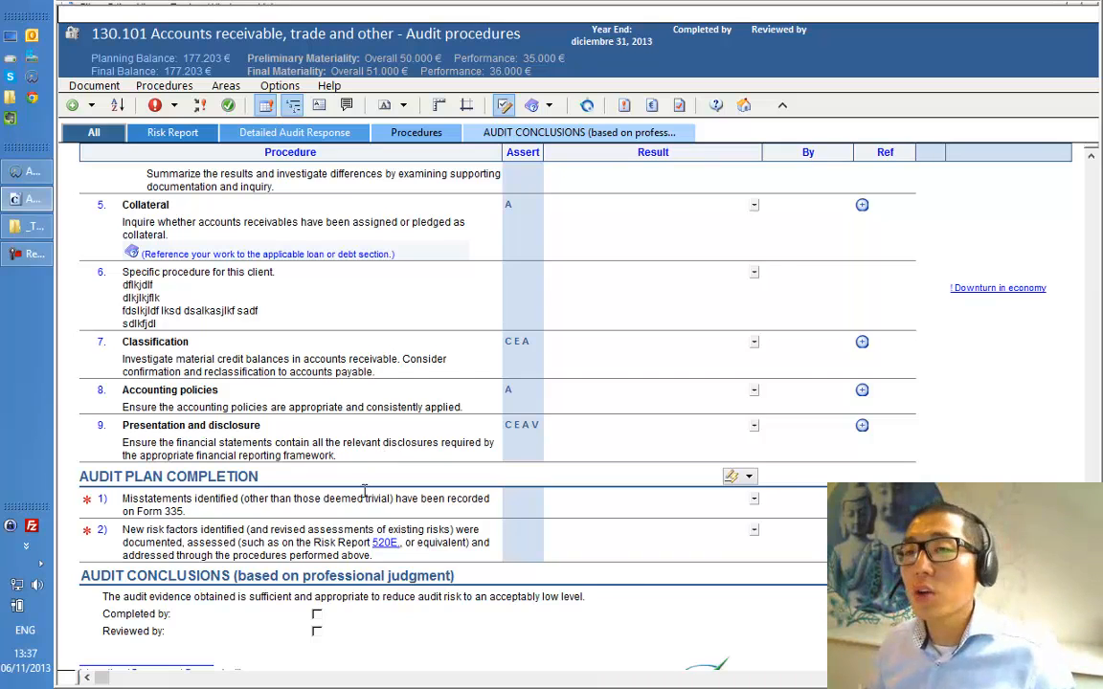
# Lock all procedure customizations in the document, entering and confirming the lock password.
pyautogui.scroll(20, 402, 440)
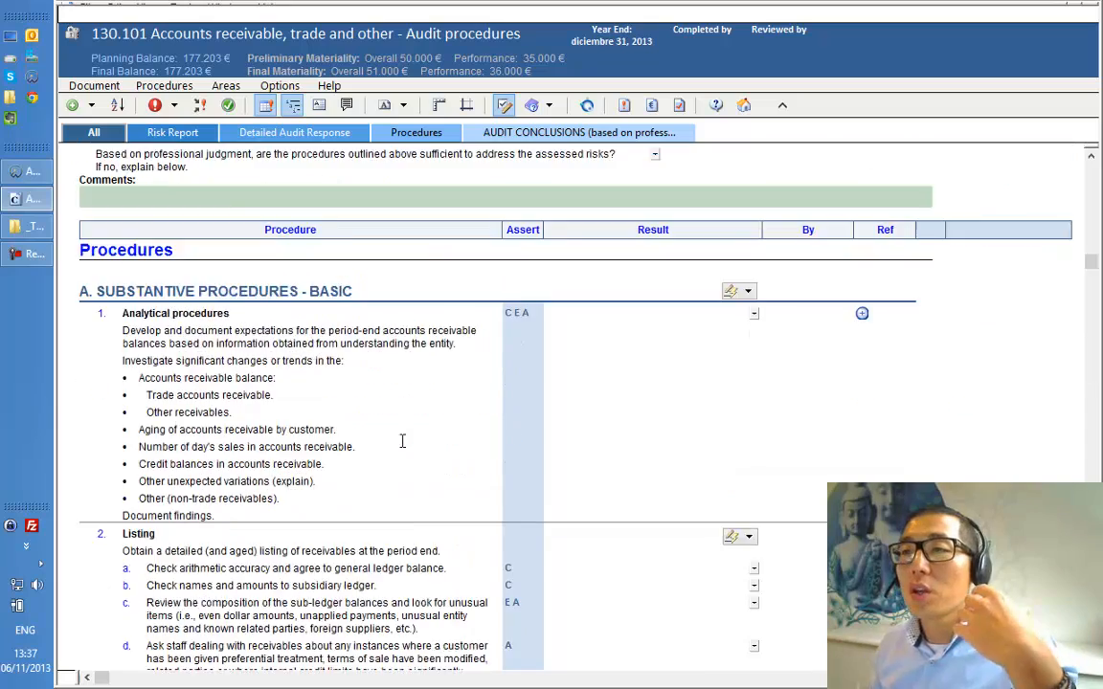
pyautogui.scroll(4, 402, 440)
pyautogui.scroll(-10, 402, 441)
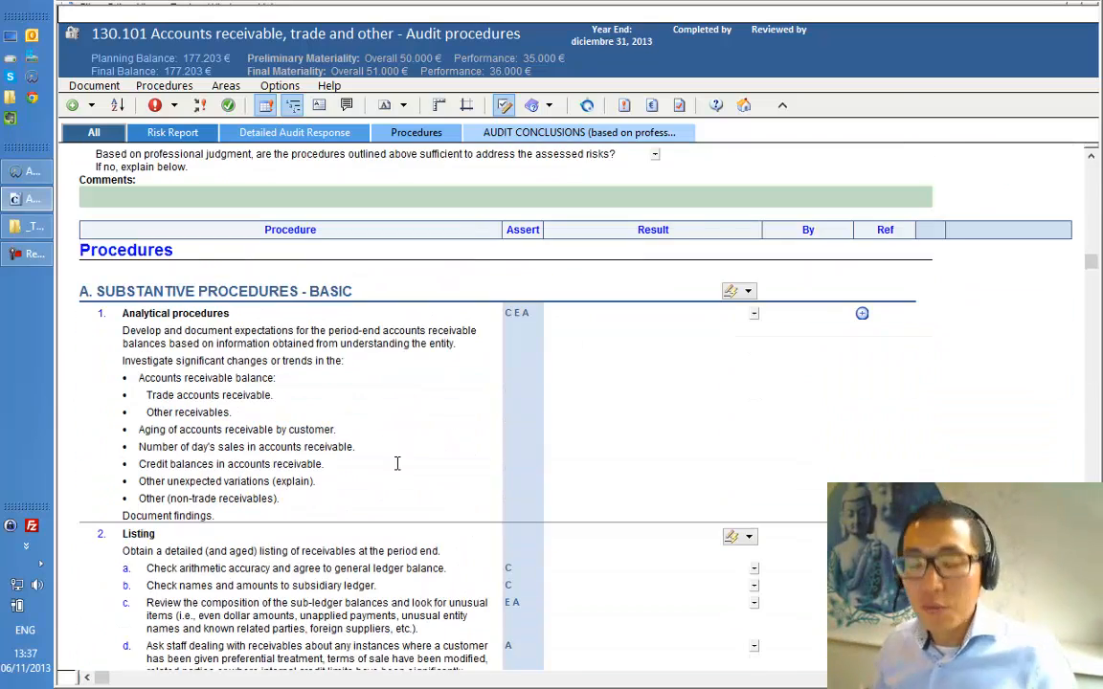
pyautogui.click(71, 36)
pyautogui.moveTo(565, 194); pyautogui.dragTo(537, 172)
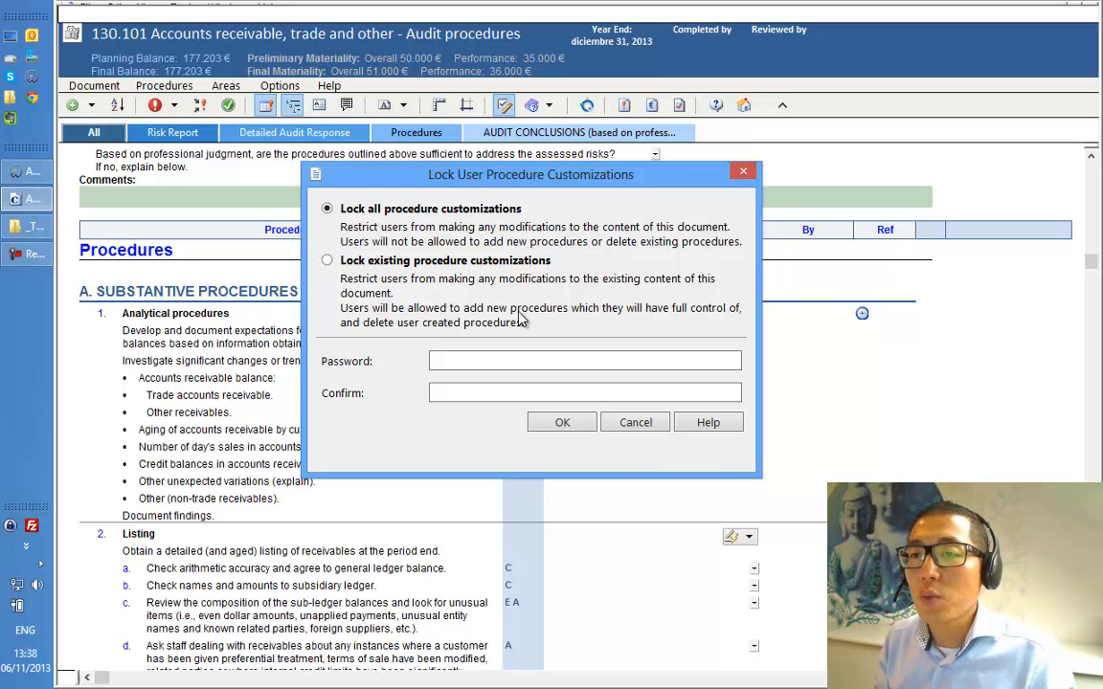
pyautogui.click(522, 367)
pyautogui.write('a')
pyautogui.click(512, 393)
pyautogui.write('a')
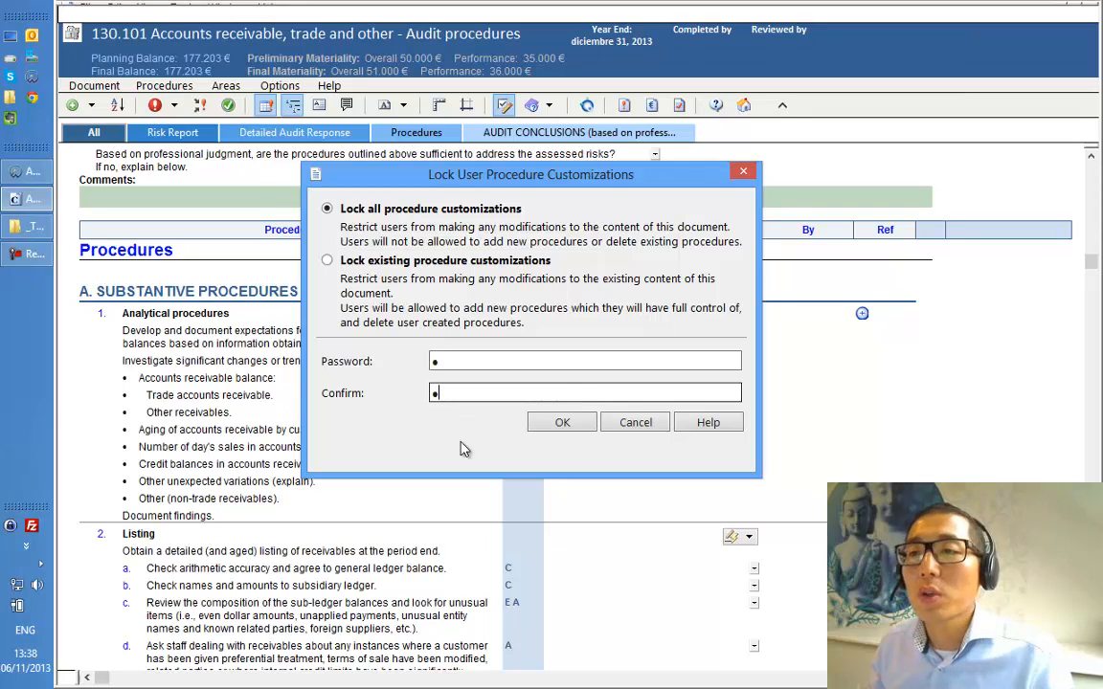
pyautogui.click(560, 422)
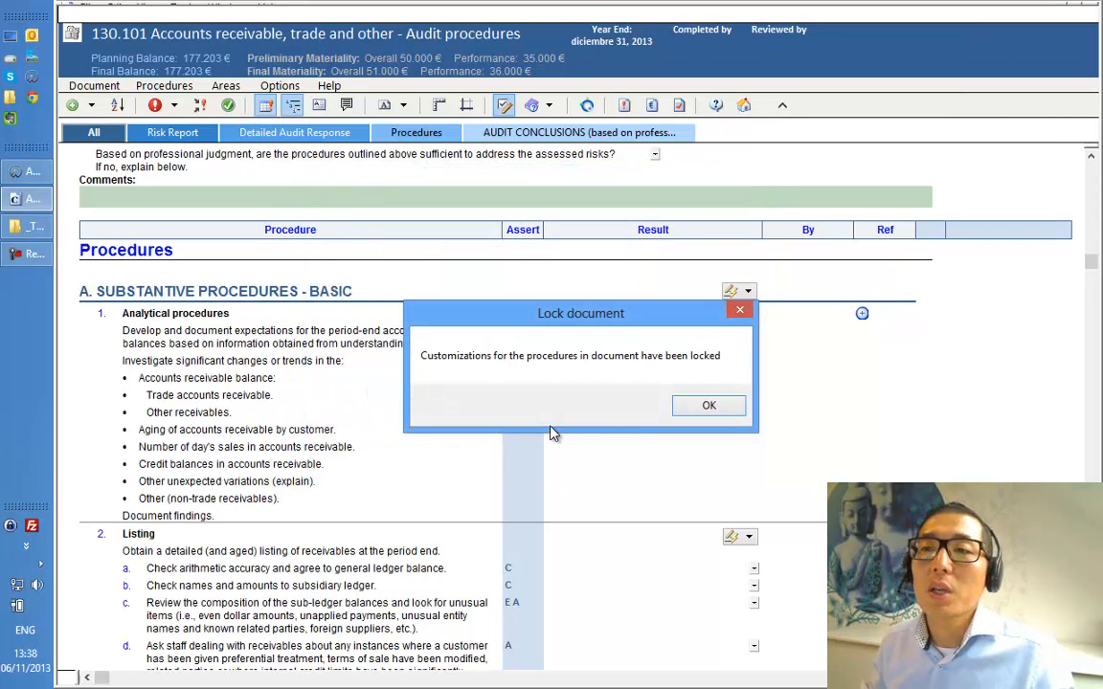
pyautogui.click(708, 405)
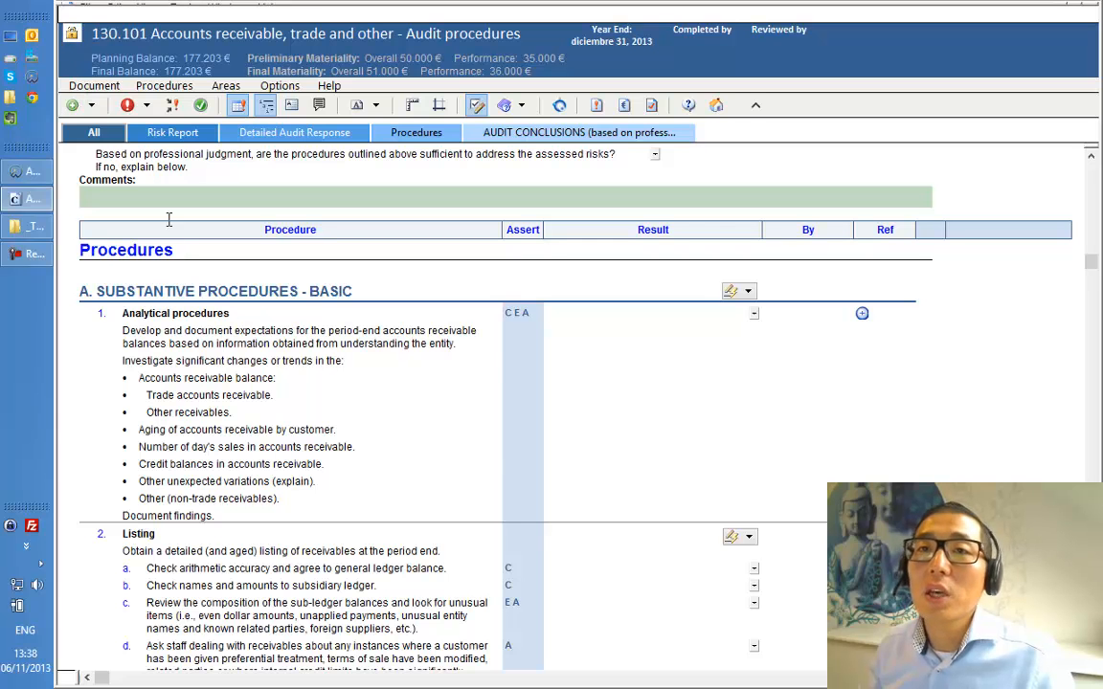
# Check which commands are offered for sub-procedure c under Listing and for Allowance for doubtful accounts in the locked document.
pyautogui.click(377, 431)
pyautogui.scroll(-3, 376, 430)
pyautogui.scroll(-2, 376, 430)
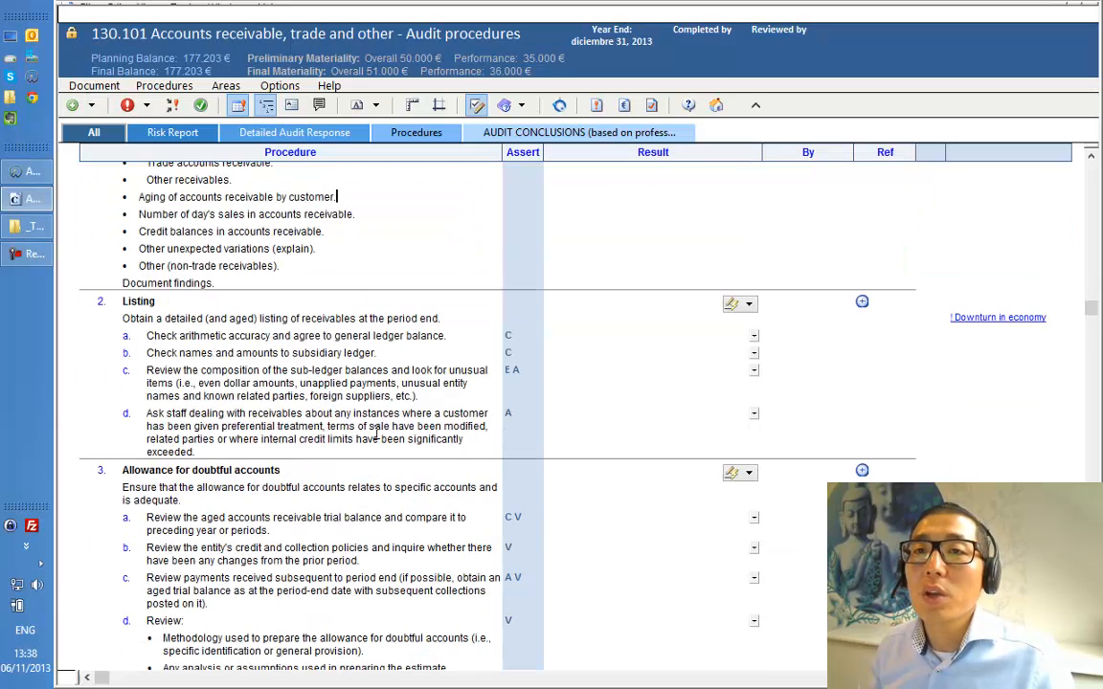
pyautogui.rightClick(278, 364)
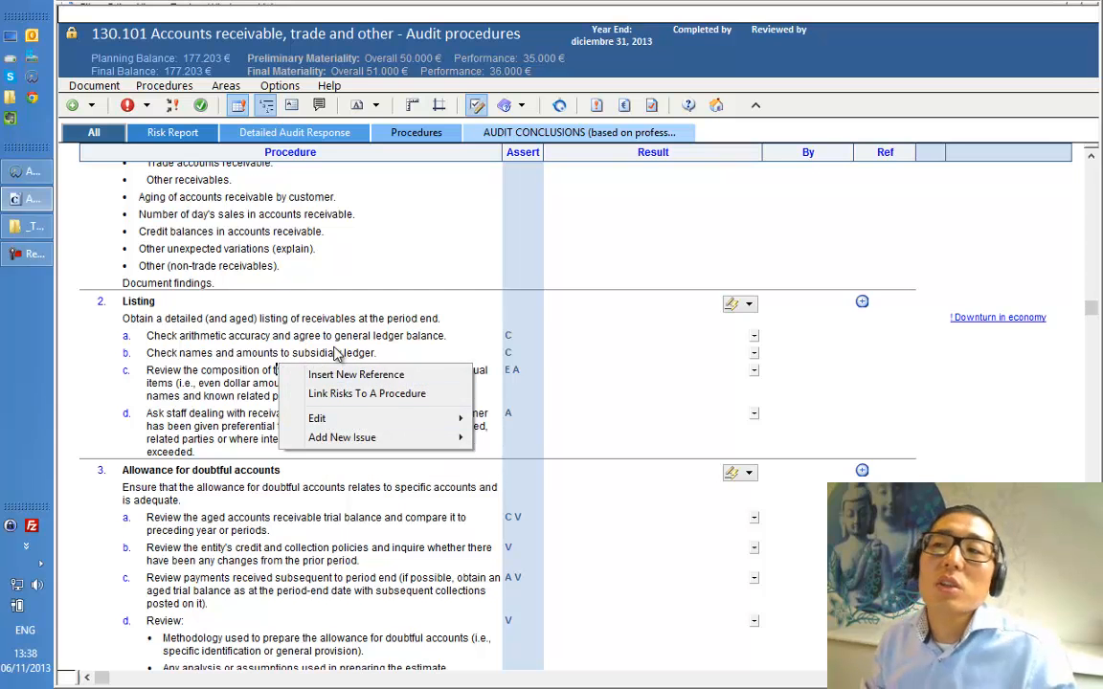
pyautogui.rightClick(226, 502)
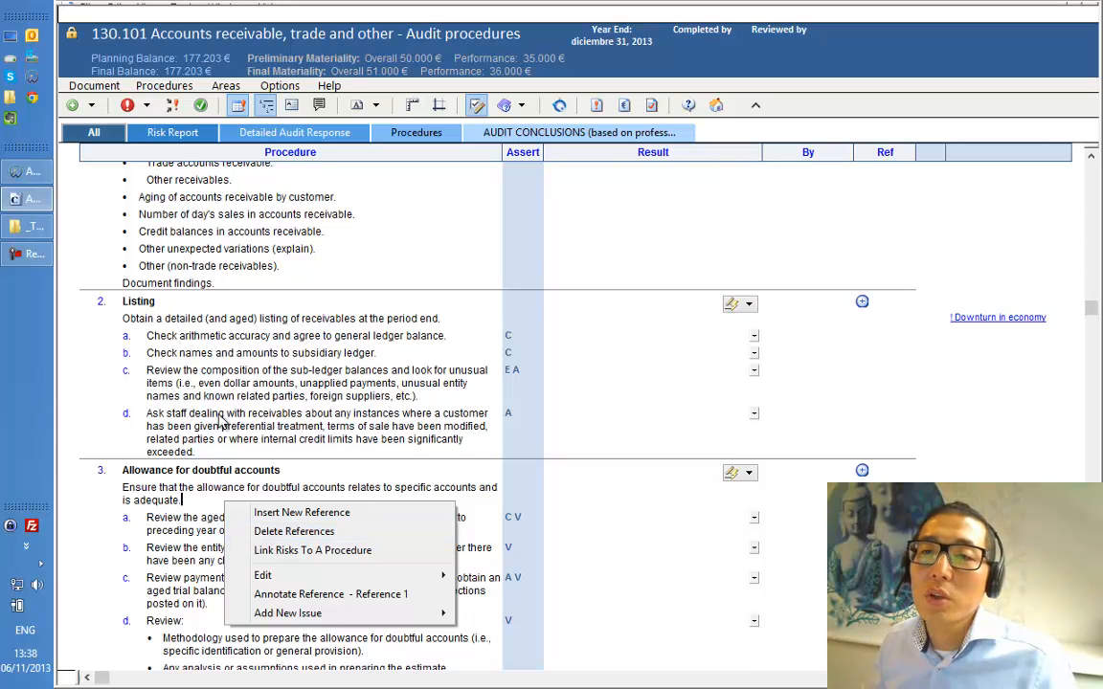
pyautogui.click(203, 373)
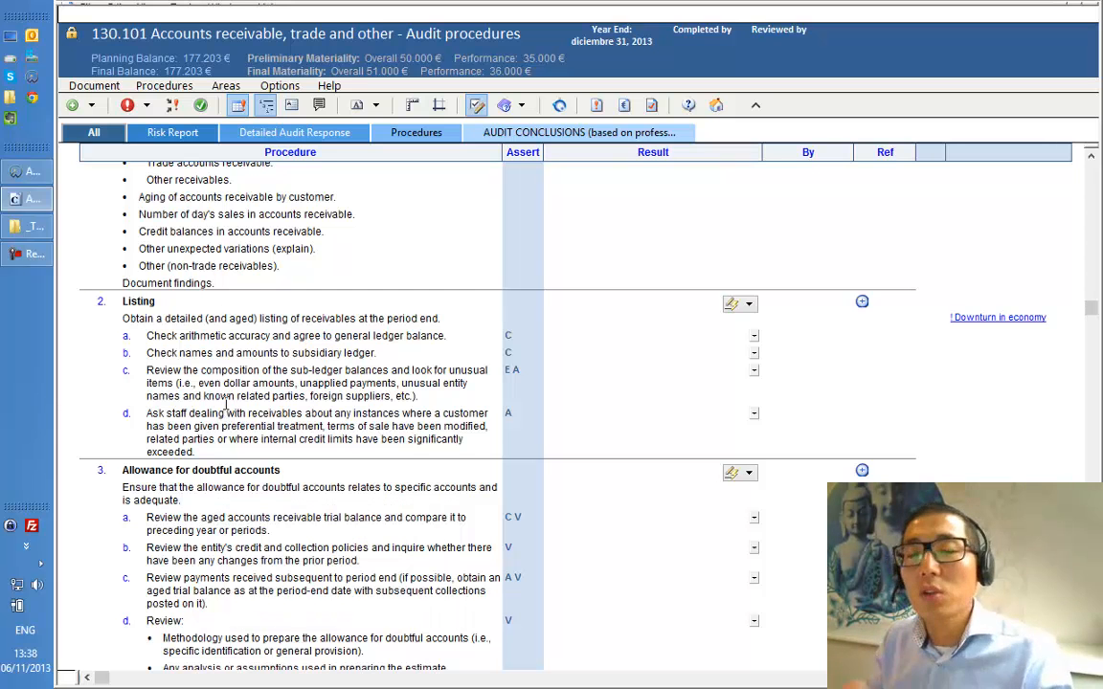